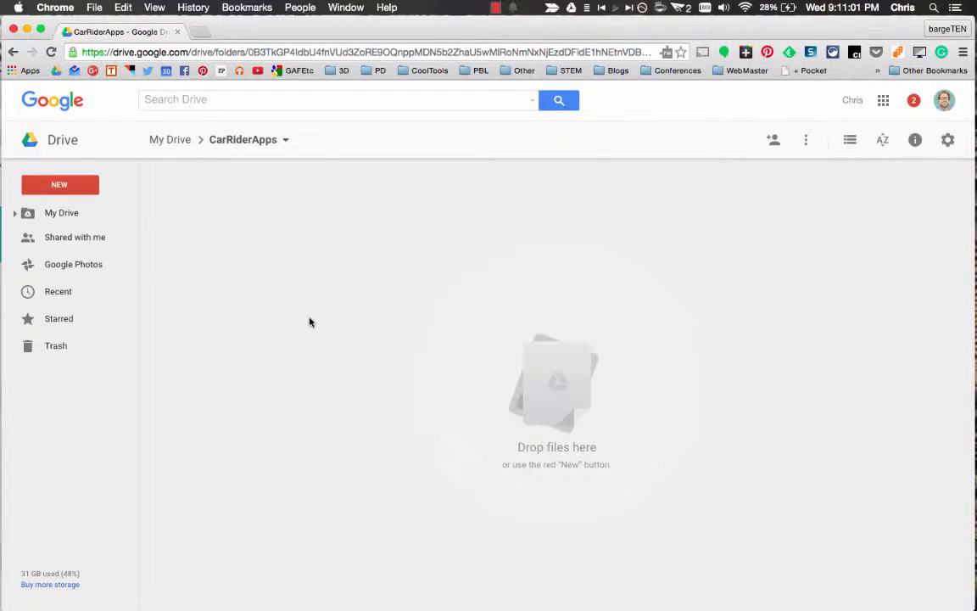
Create a new Google Form in the CarRiderApps folder and title it "Car Rider Pickup Line".
left_click(78, 185)
mouse_move(175, 375)
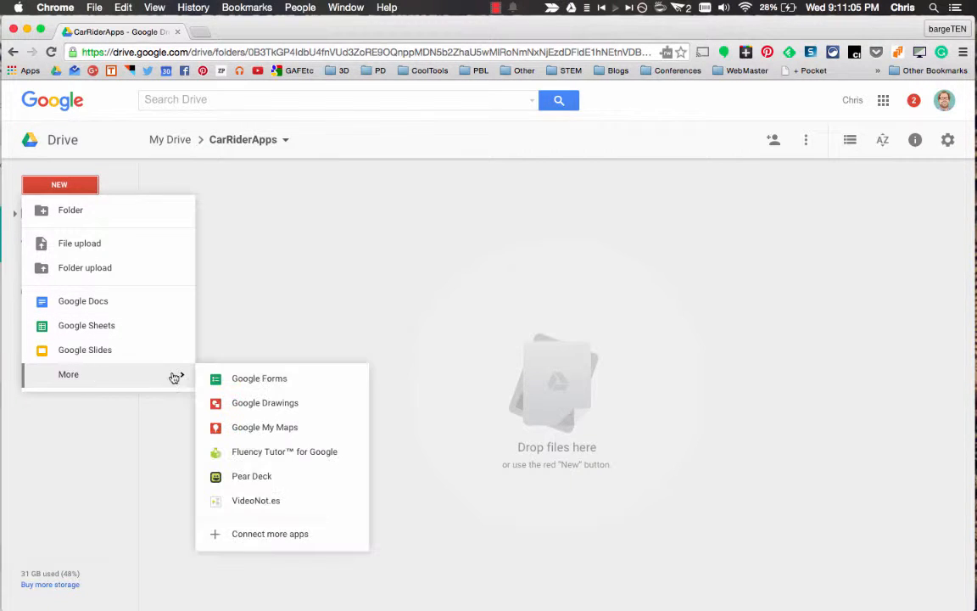
left_click(241, 378)
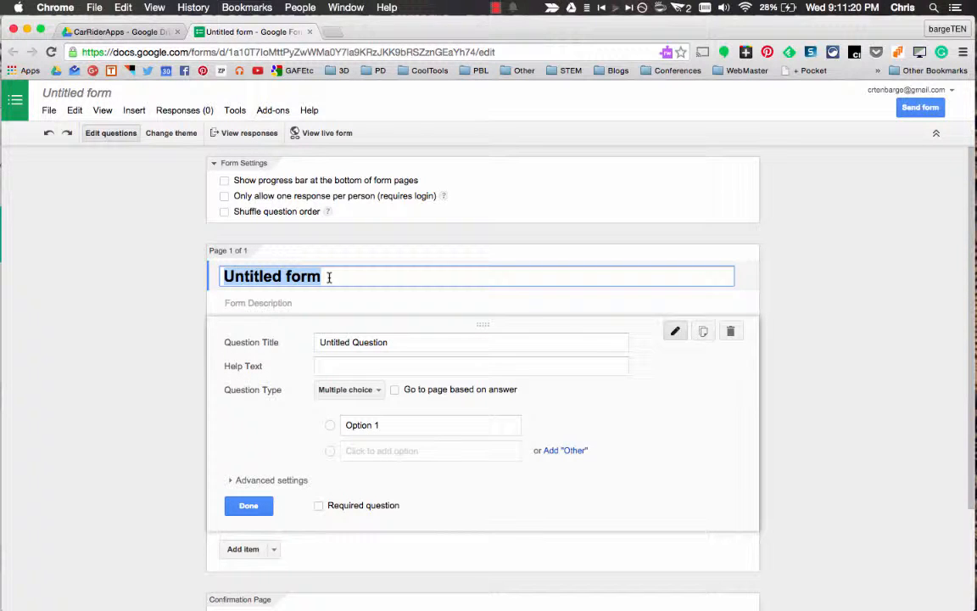
type("Car Rid")
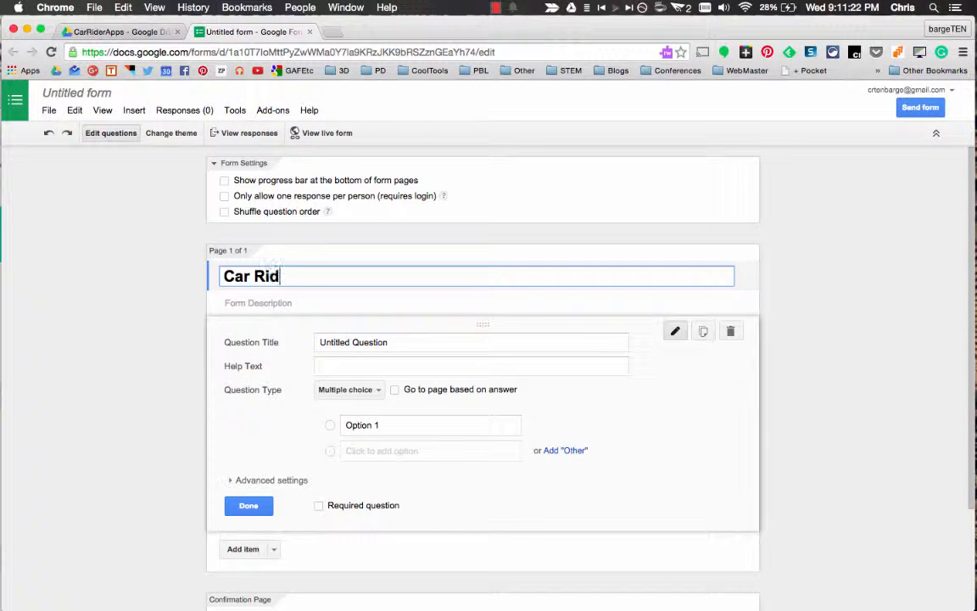
type("er Pickup Line")
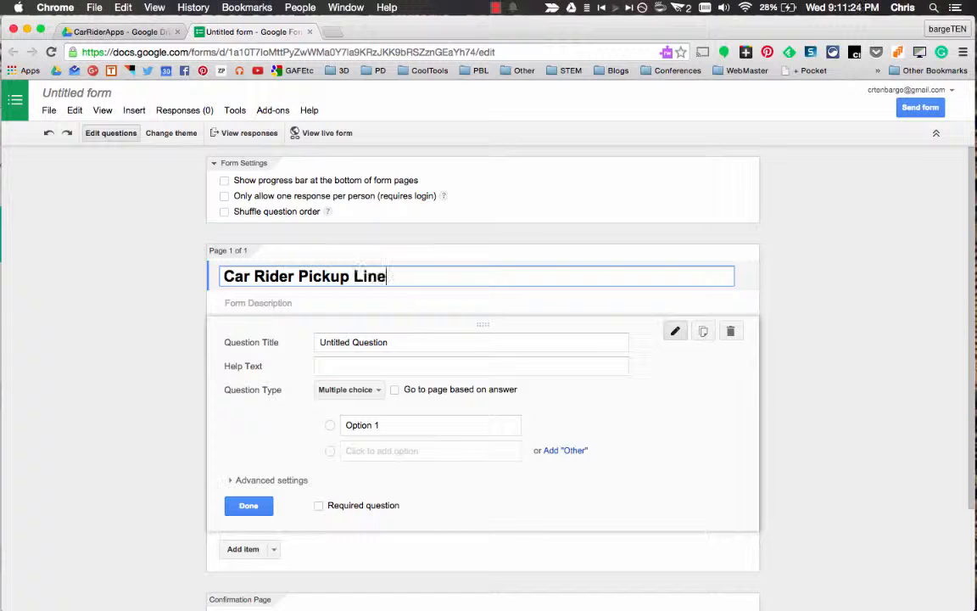
Title the form's first question "Student ID" and set its question type to Text.
left_click(397, 341)
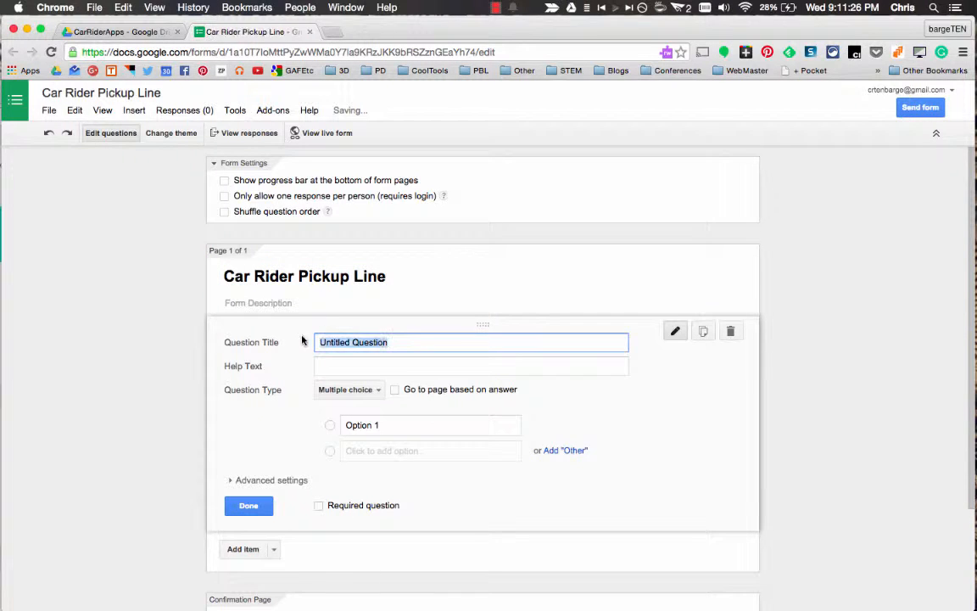
type("Student ID")
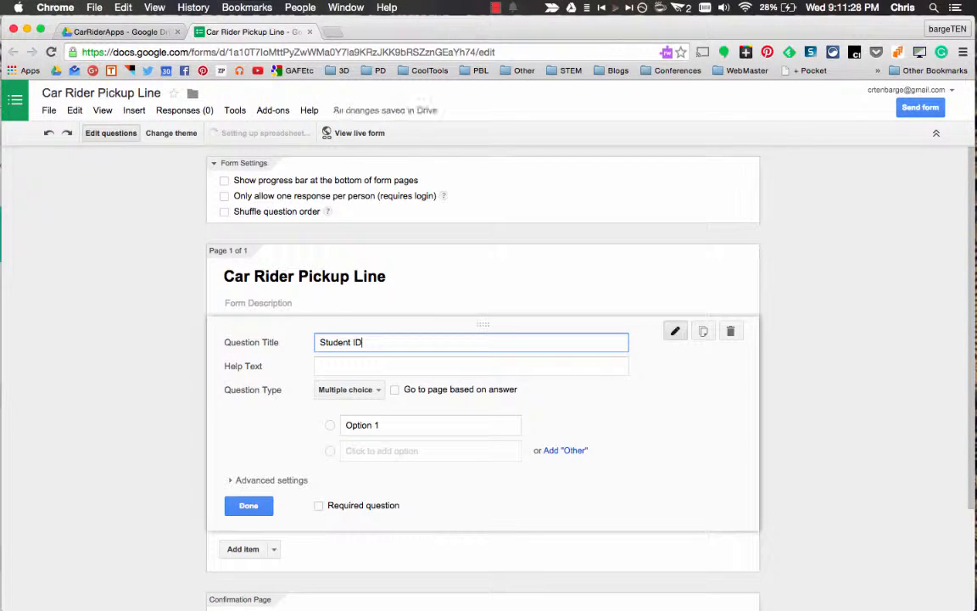
left_click(350, 390)
left_click(339, 353)
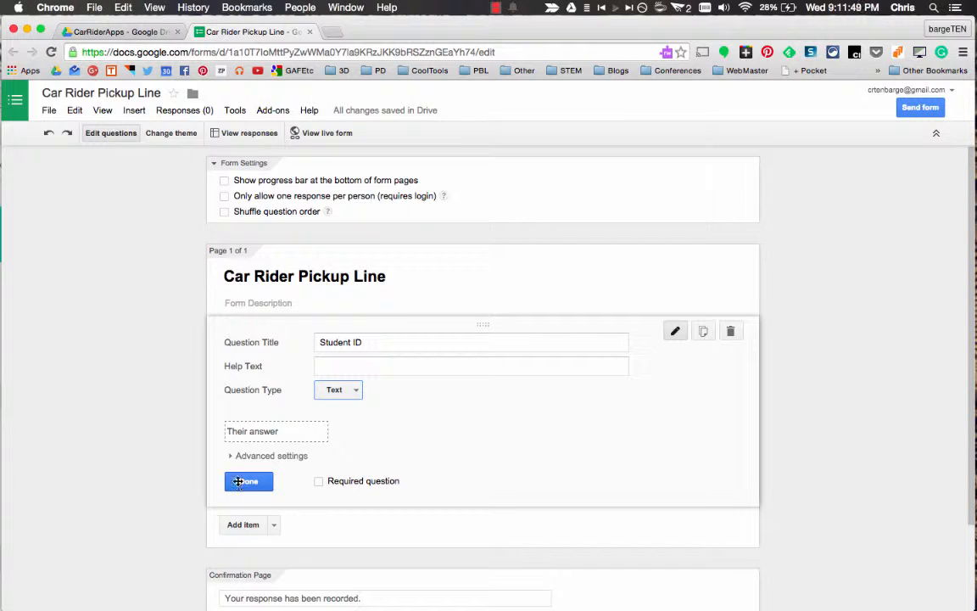
Open the live form and submit a test response with a sample student ID.
left_click(331, 134)
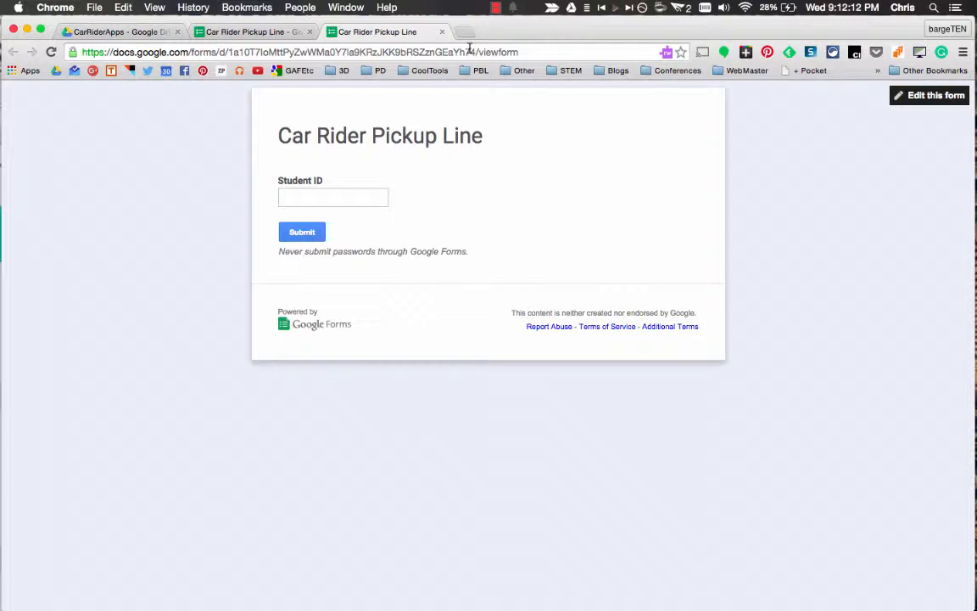
left_click(333, 197)
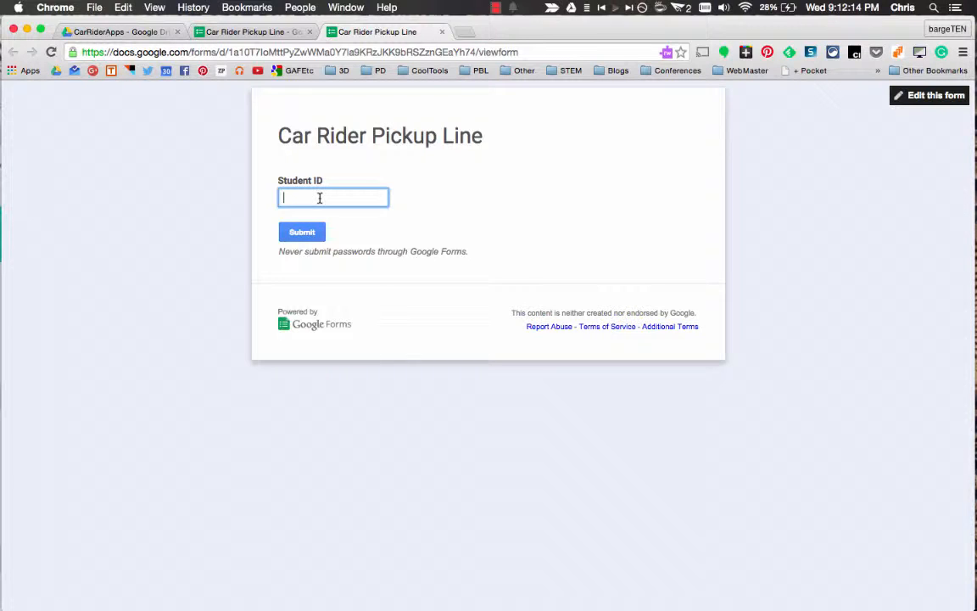
type("123")
left_click(305, 234)
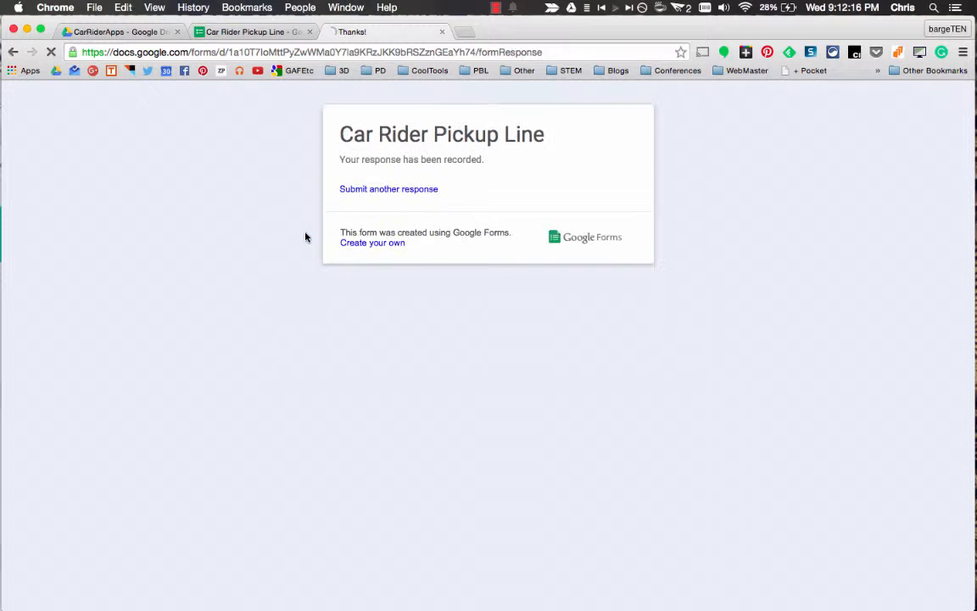
Submit another test response to the live form with a different sample student ID.
left_click(389, 190)
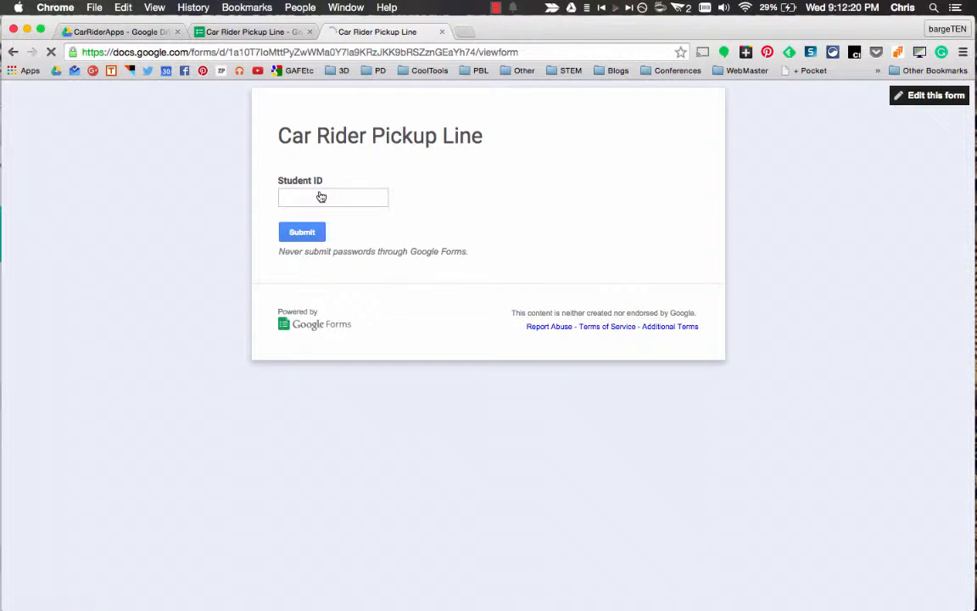
left_click(320, 194)
type("234")
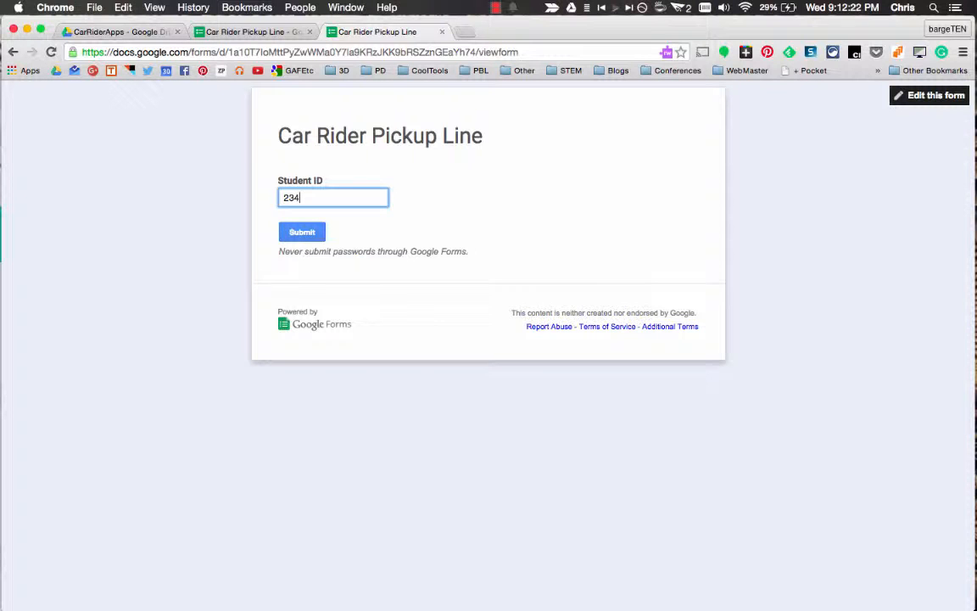
left_click(299, 231)
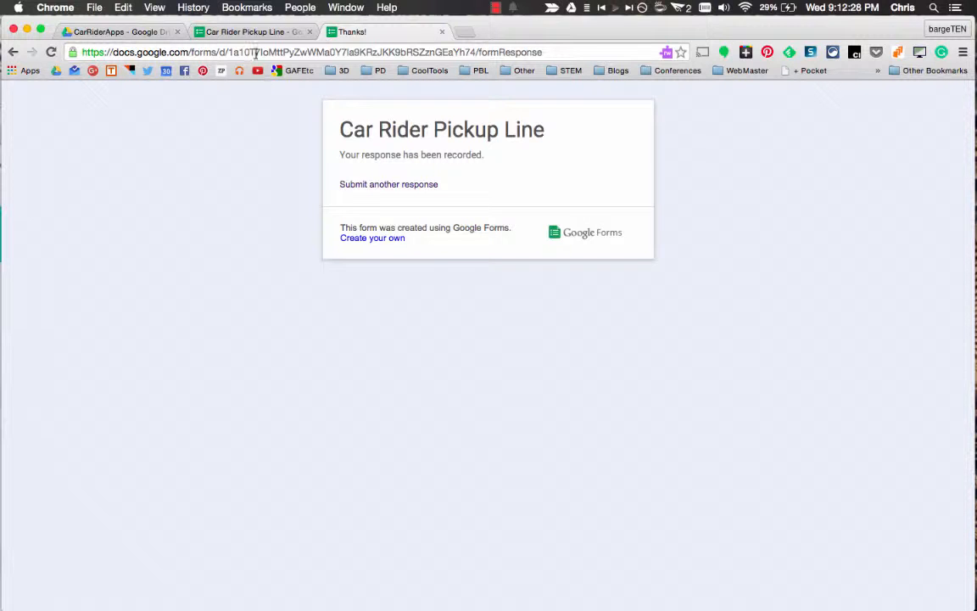
Open the form's response spreadsheet from the form editor and enter the headers sToday, Name and Grade in C1, D1 and E1.
left_click(244, 32)
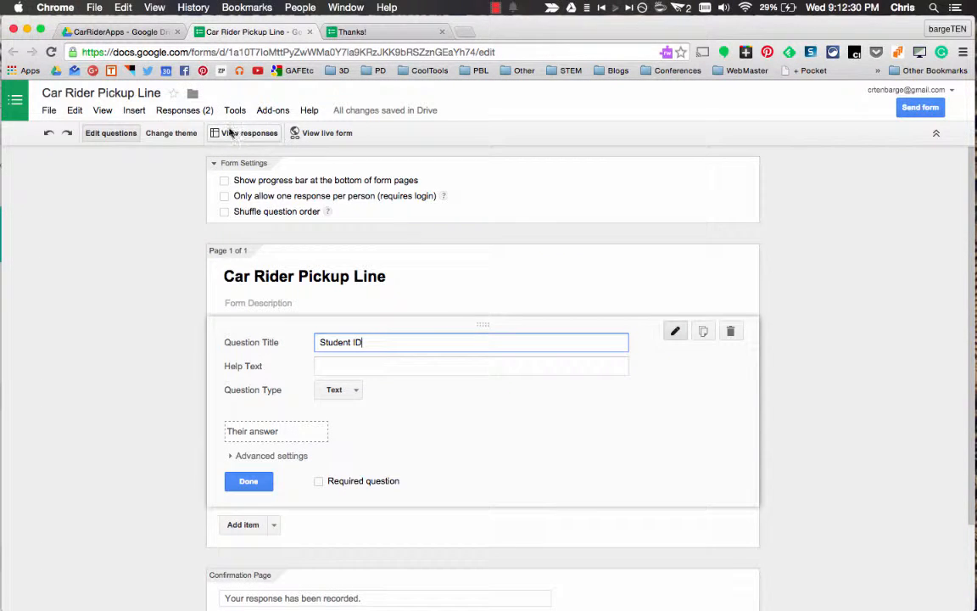
left_click(248, 133)
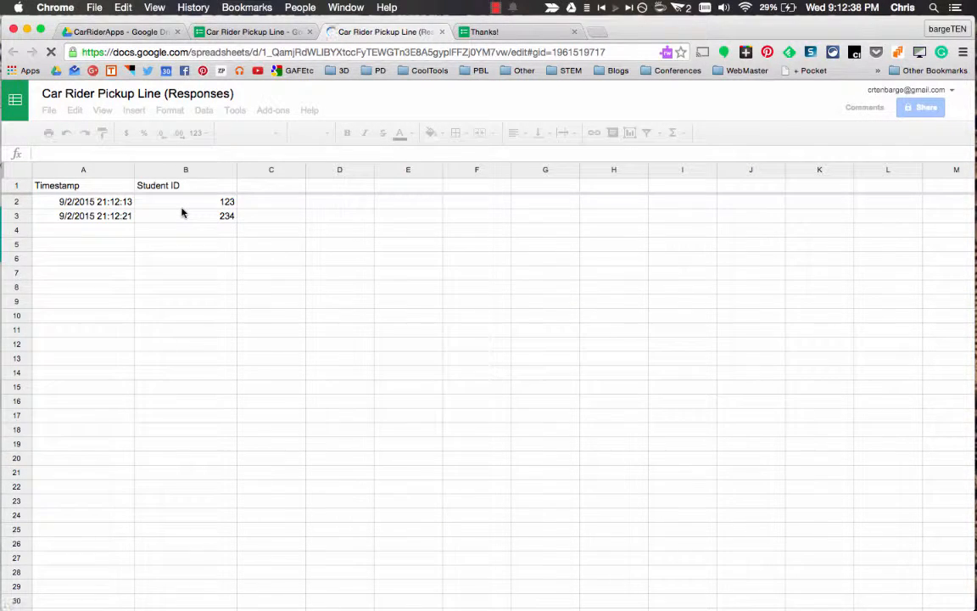
left_click(264, 190)
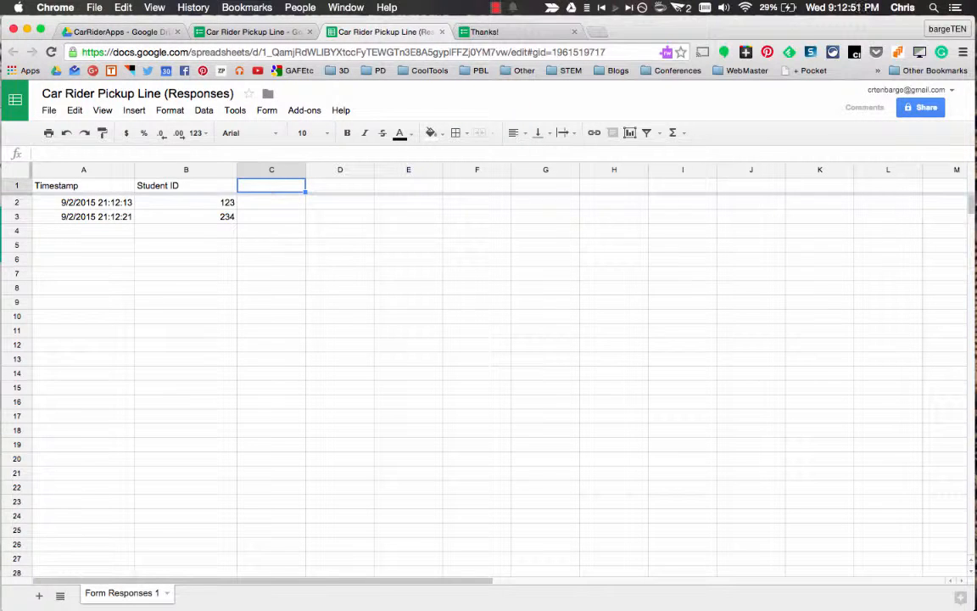
type("sToday")
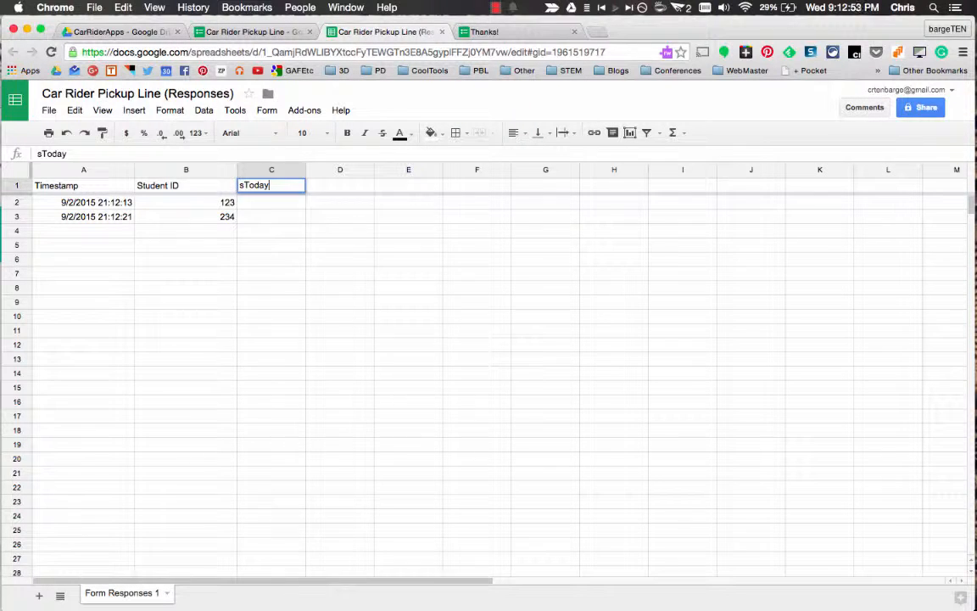
key("Tab")
type("Name")
key("Tab")
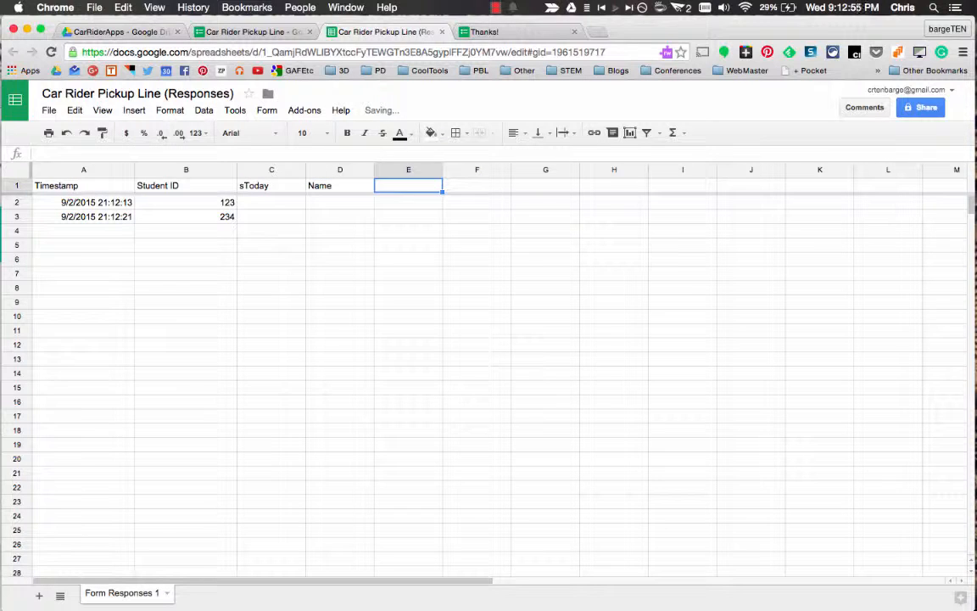
type("Grade")
Correct the header in cell C1 to "IsToday".
key("Left")
key("Left")
key("Left")
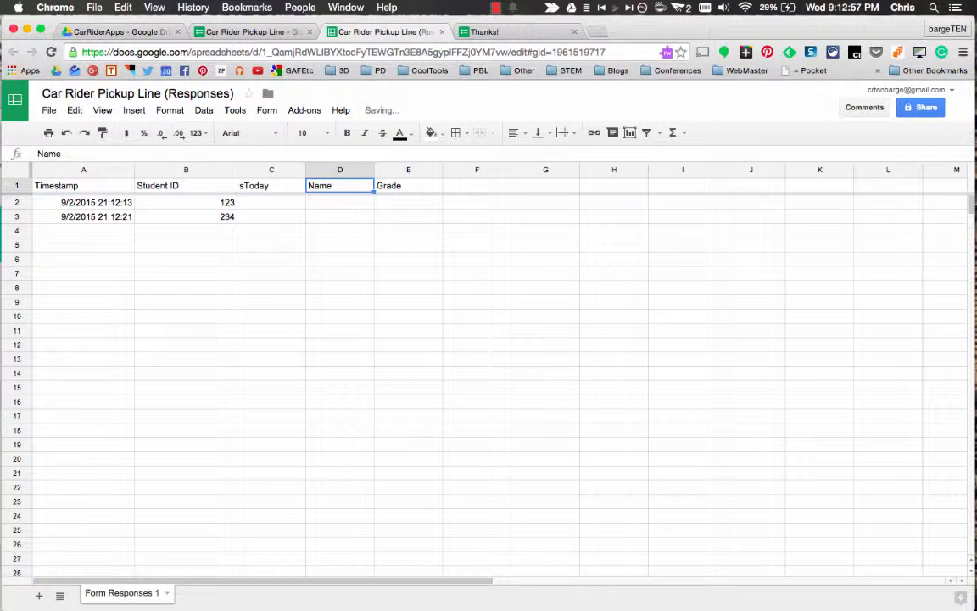
key("Right")
type("IsToday")
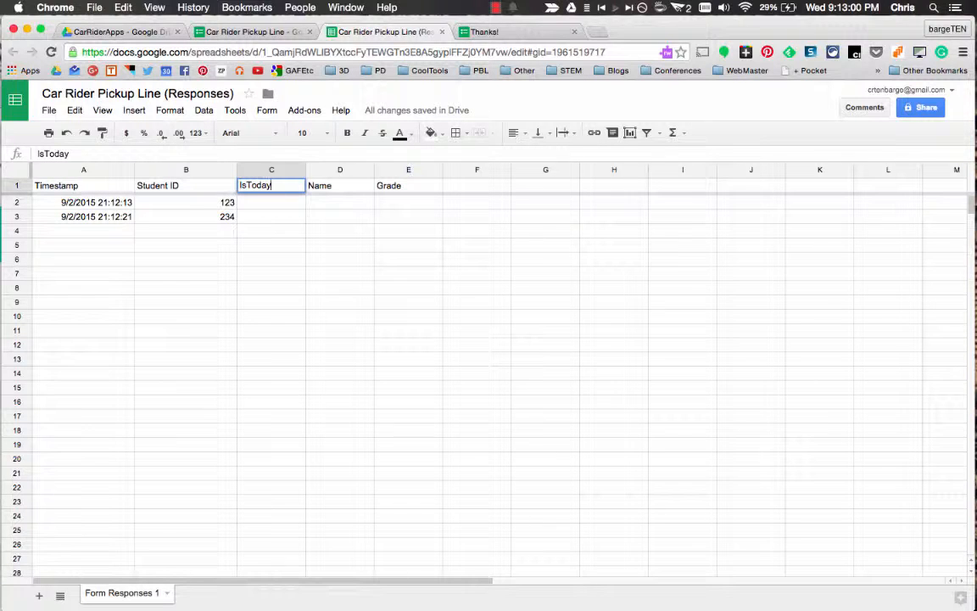
key("Return")
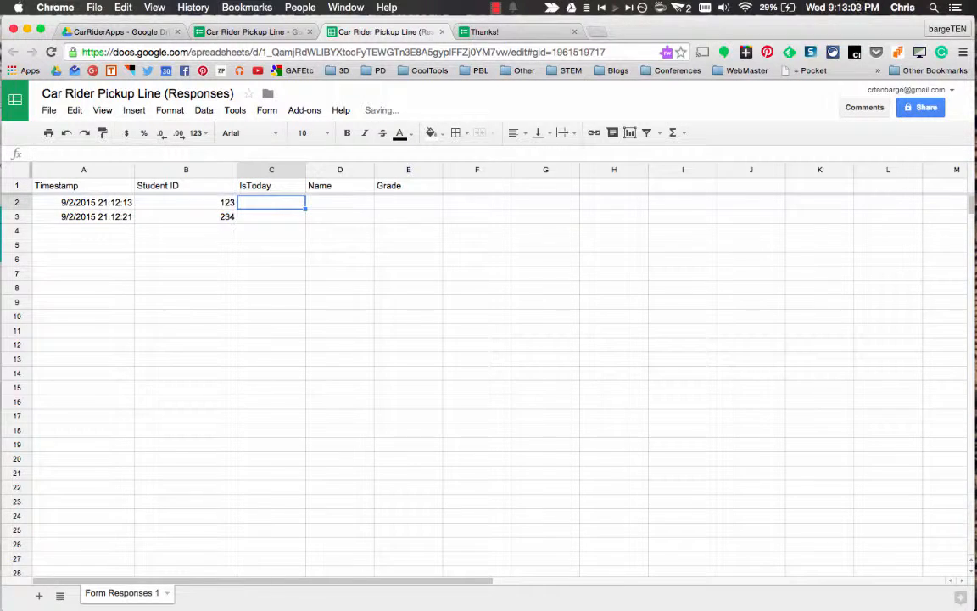
Enter the formula =if(now()-A2<0.5, TRUE, FALSE) in cell C2 under the IsToday header.
key("Left")
key("Left")
key("Right")
key("Right")
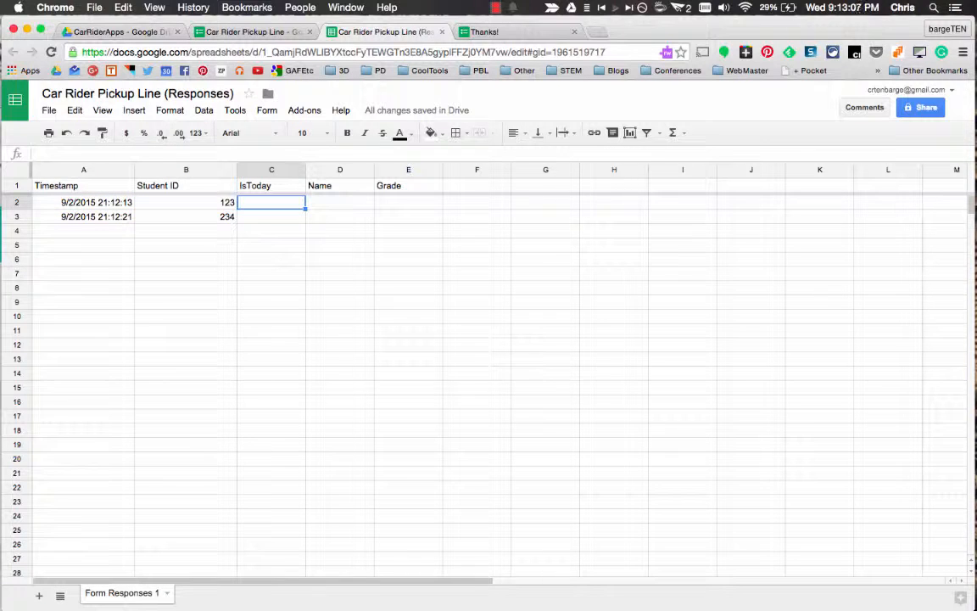
type("=")
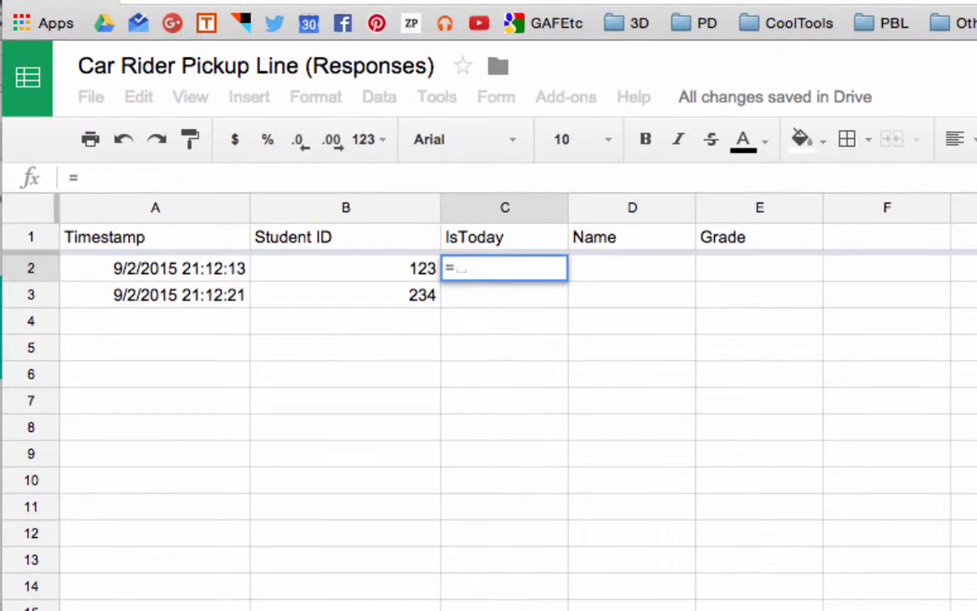
type("if")
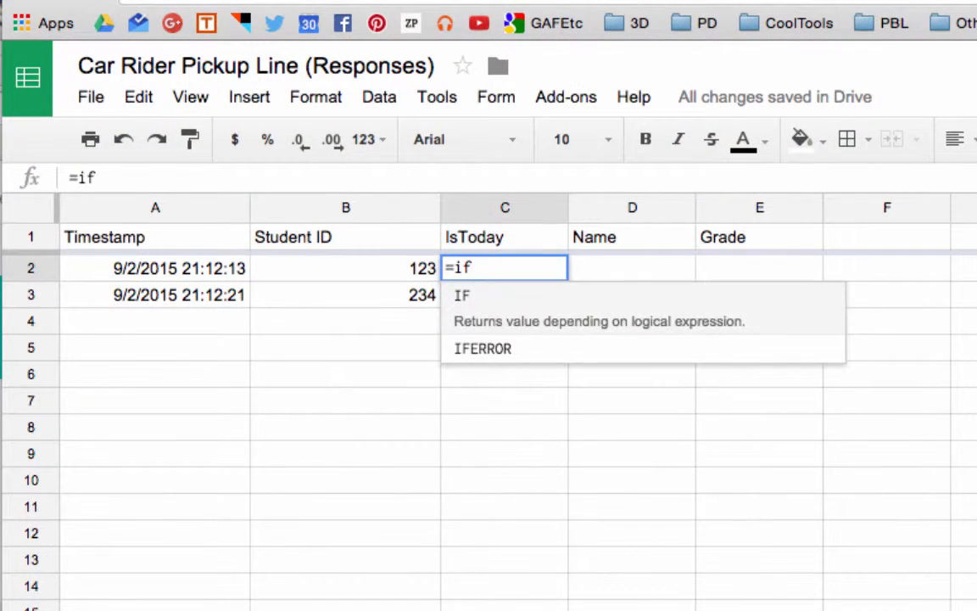
type("(now()")
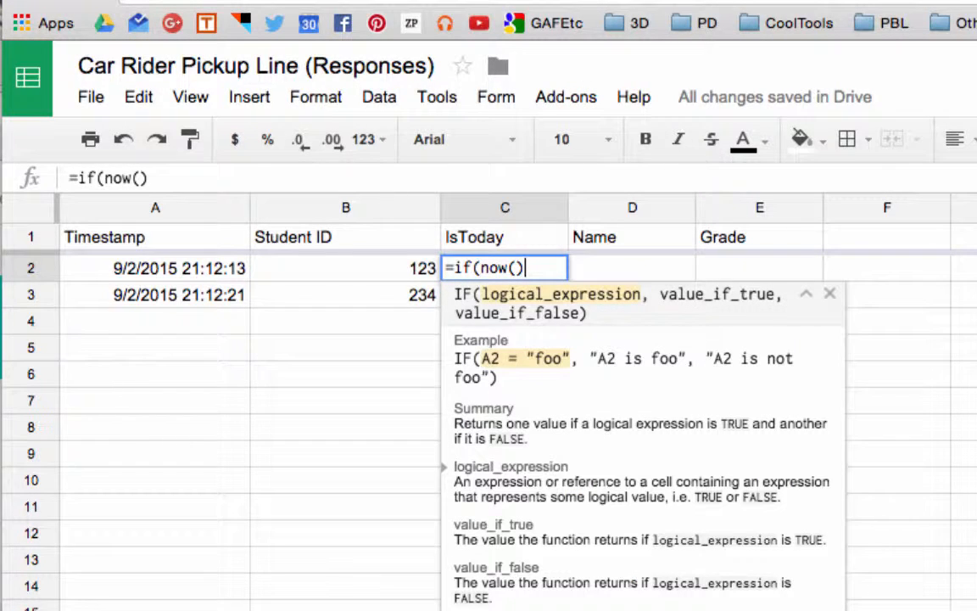
type("-")
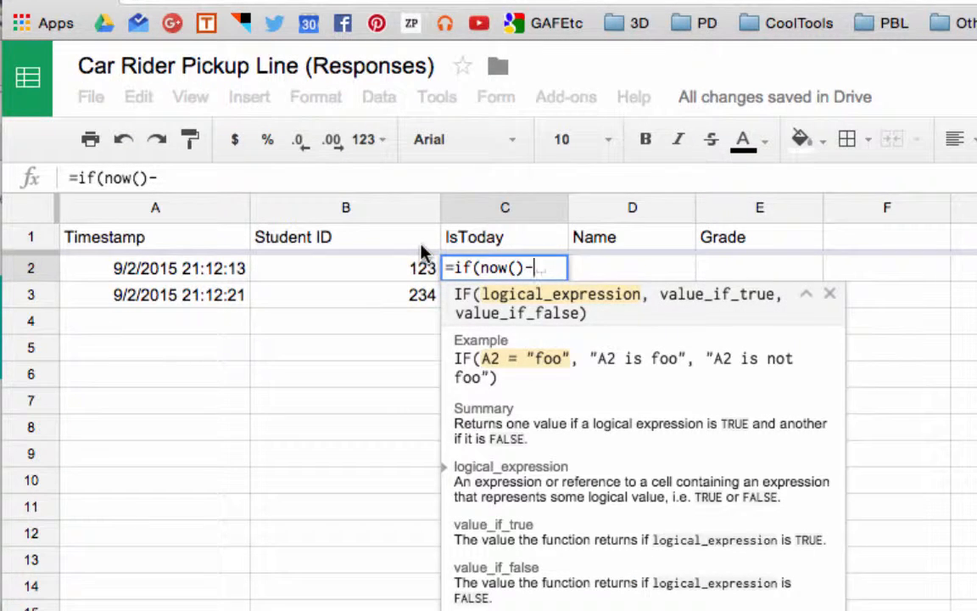
left_click(204, 280)
type("<")
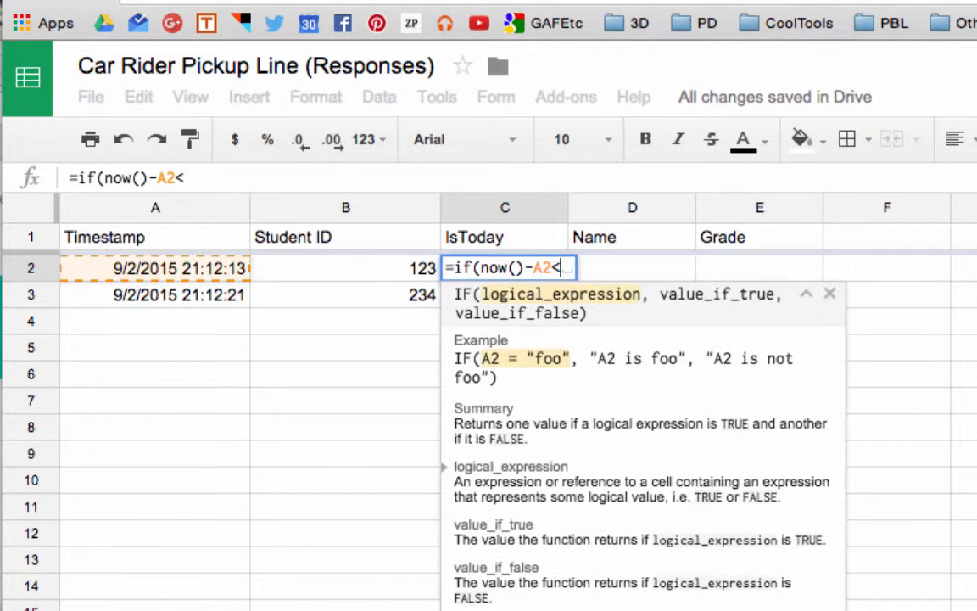
type("0.5")
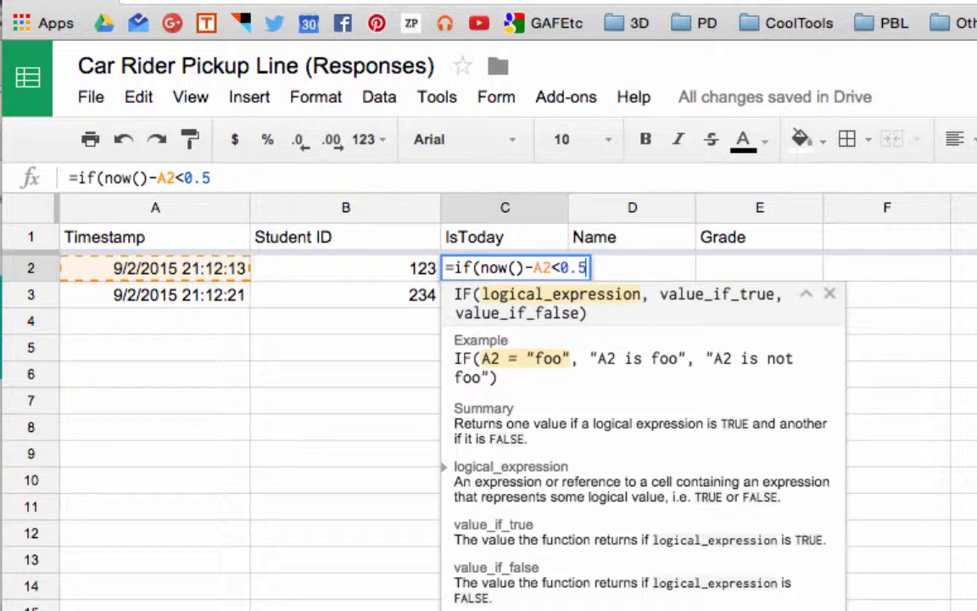
type(", TURE")
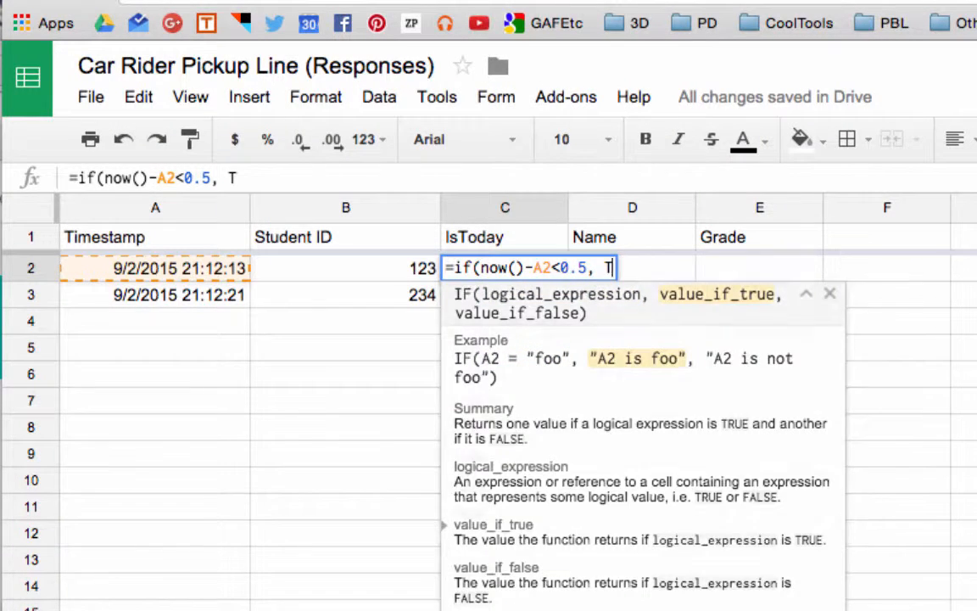
key("BackSpace")
key("BackSpace")
key("BackSpace")
type("RUE")
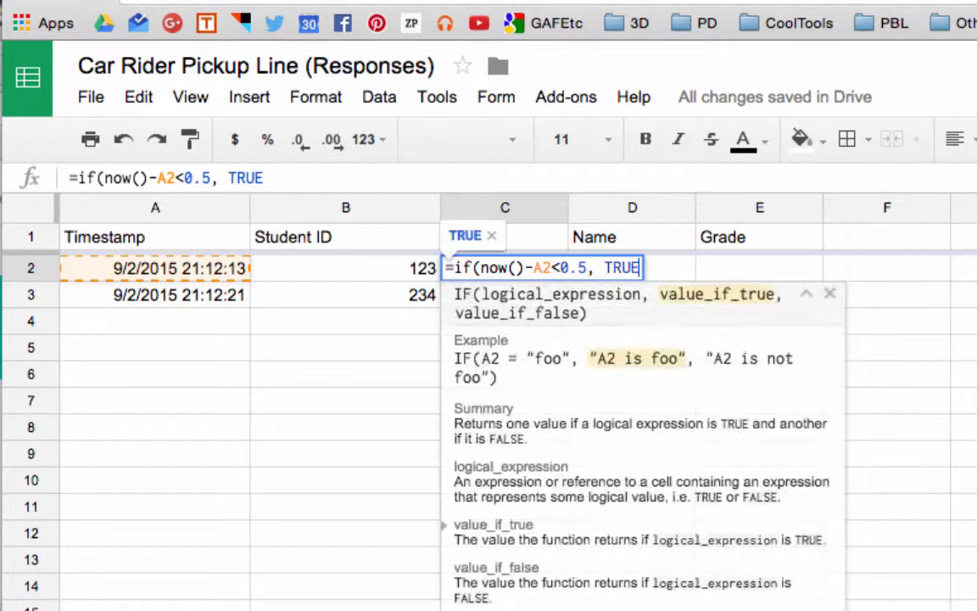
type(", FASLE")
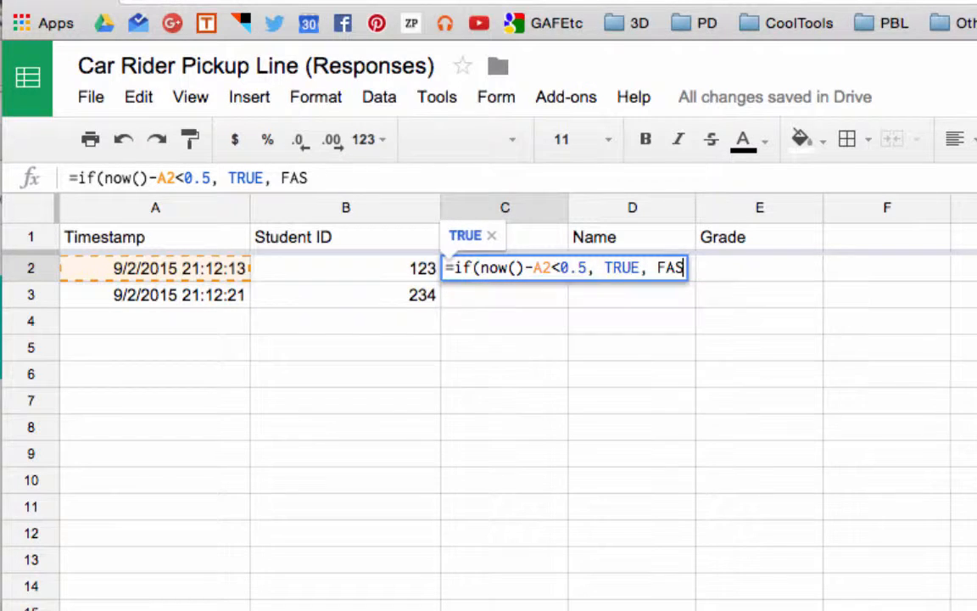
key("BackSpace")
key("BackSpace")
key("BackSpace")
type("LSE)")
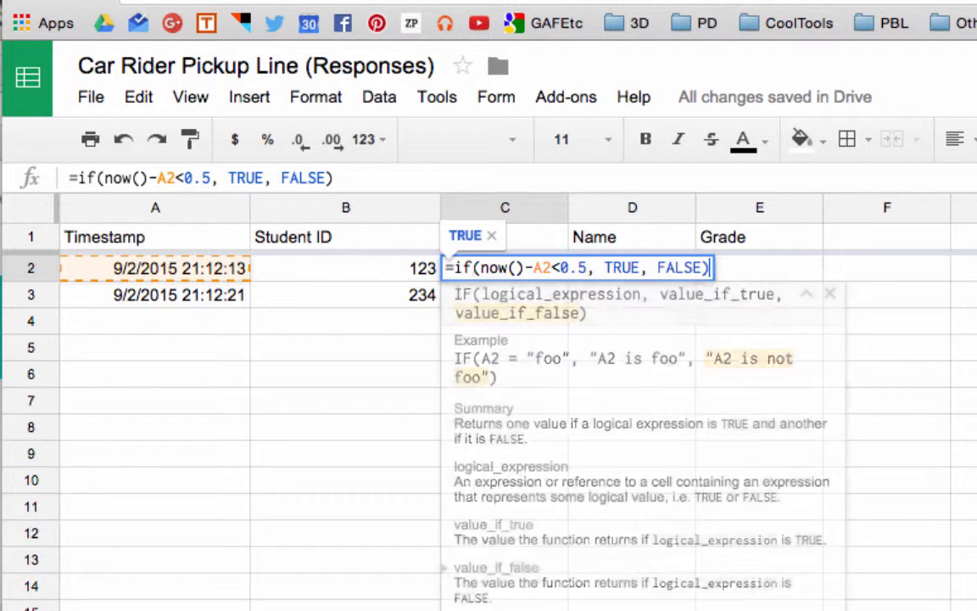
key("Return")
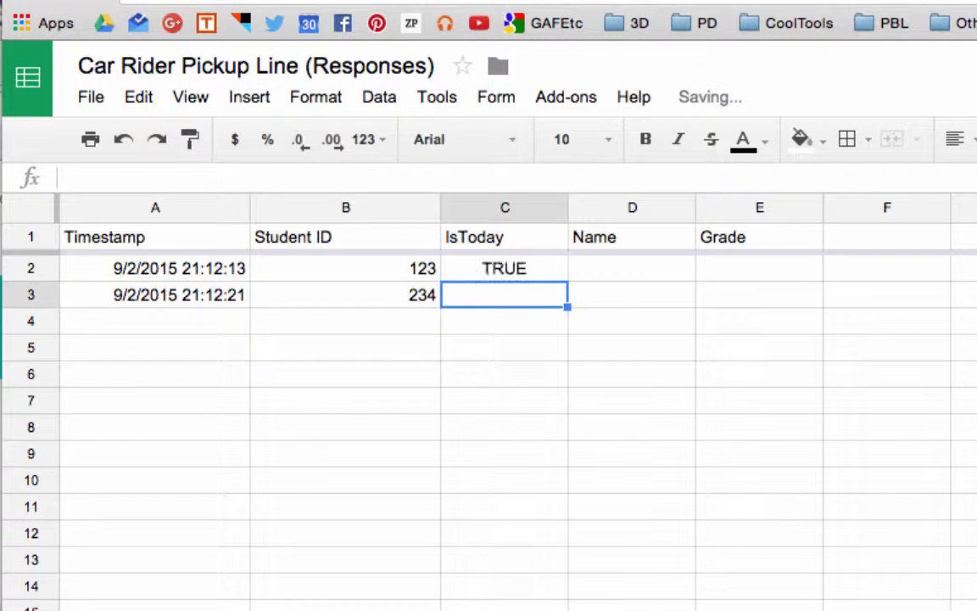
Copy the IsToday formula from cell C2 into cell C3 for the second response.
key("Up")
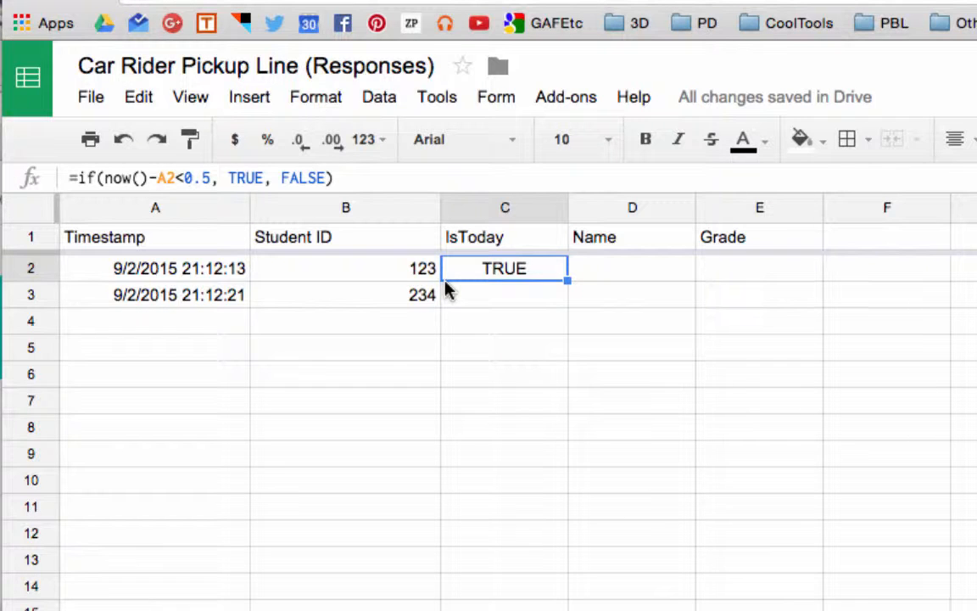
key("ctrl+c")
key("Down")
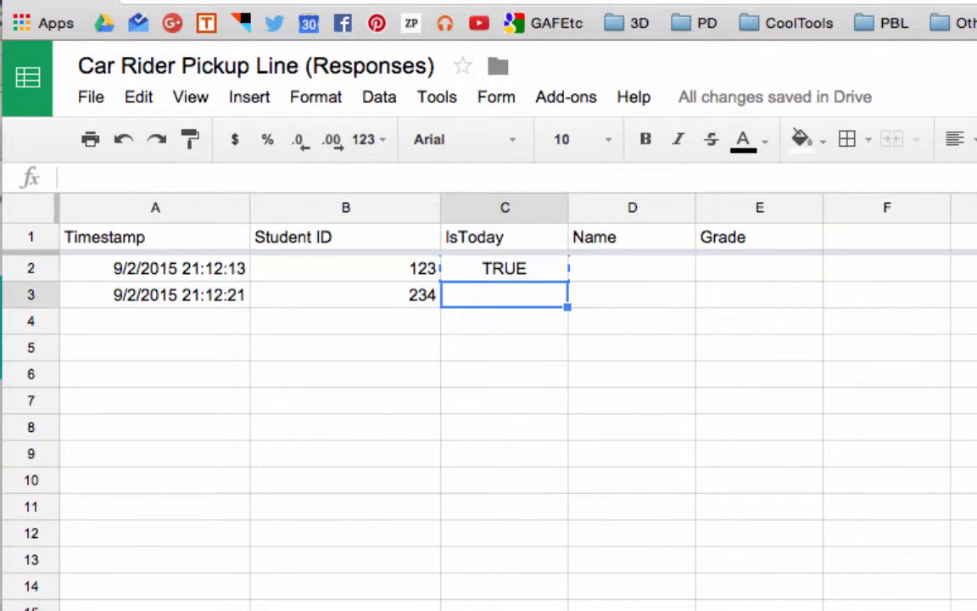
key("ctrl+v")
key("Down")
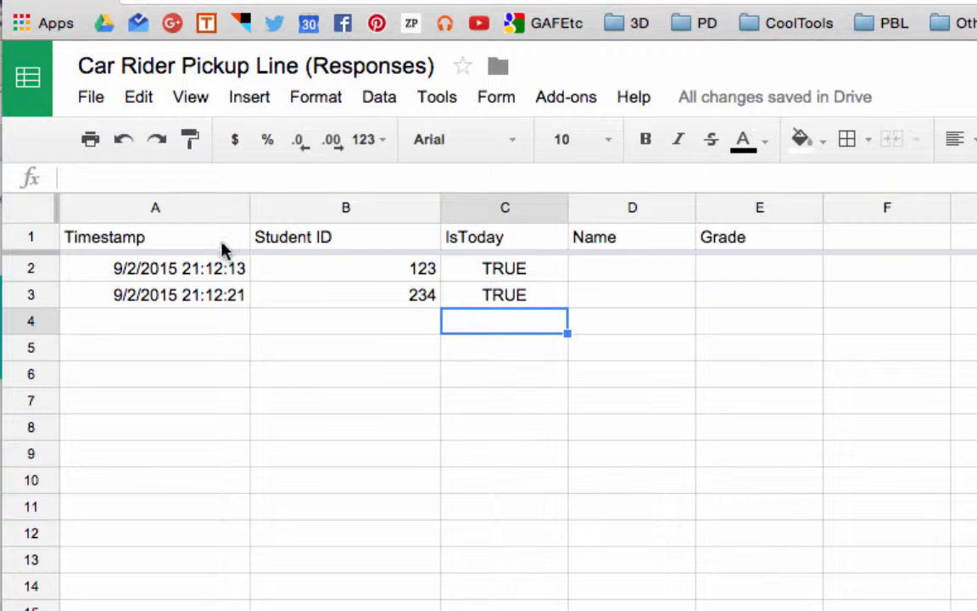
Test the IsToday formula by changing the date of the timestamp in cell A2 to 9/1/2015.
left_click(192, 269)
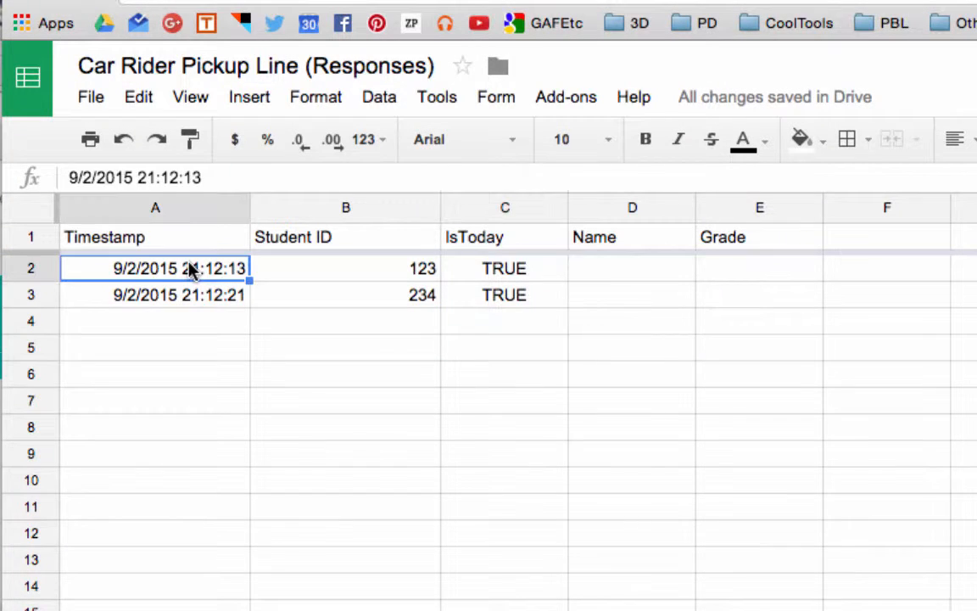
left_click(90, 178)
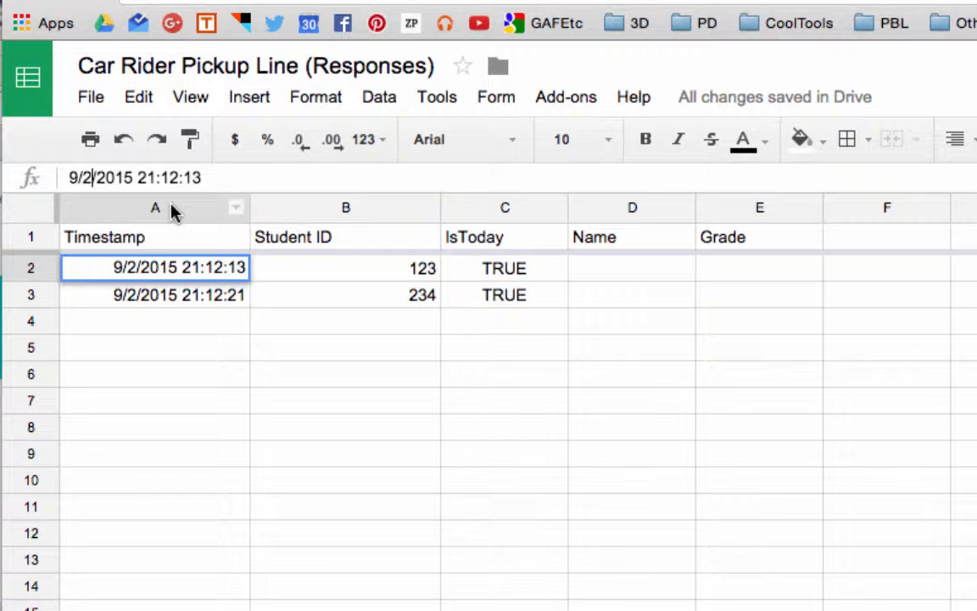
key("BackSpace")
type("1")
key("Return")
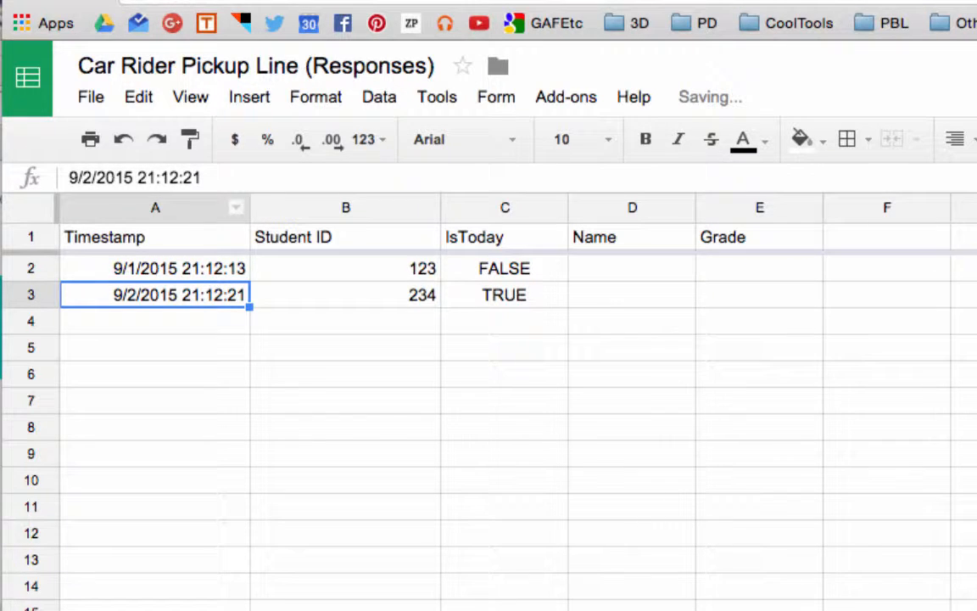
Set the date of the timestamp in cell A2 back to 9/2/2015.
left_click(134, 267)
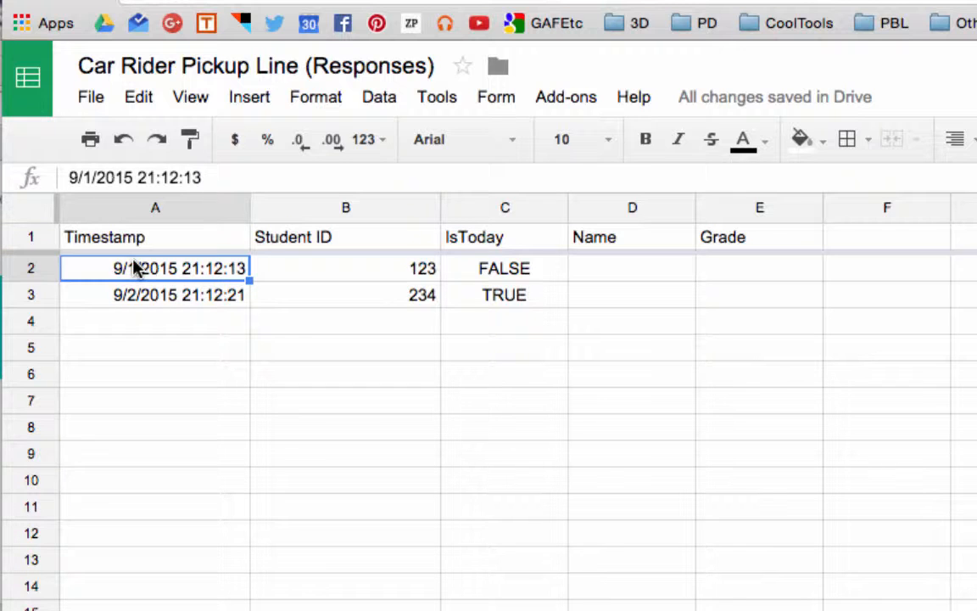
left_click(90, 179)
key("BackSpace")
type("2")
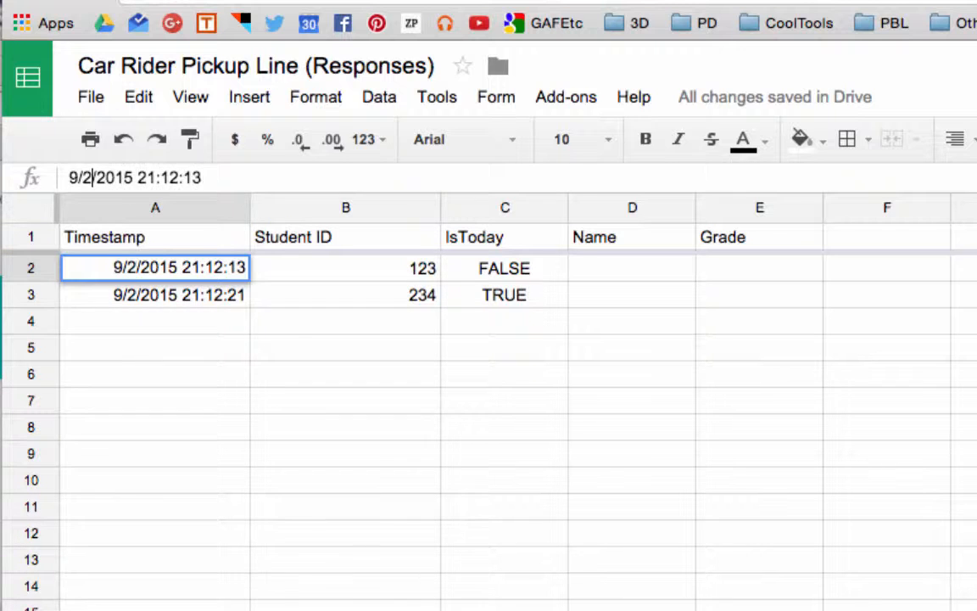
key("Return")
Select the first Name cell D2 on the responses sheet, and add a new sheet named Datasheet.
key("Right")
key("Right")
key("Right")
key("Up")
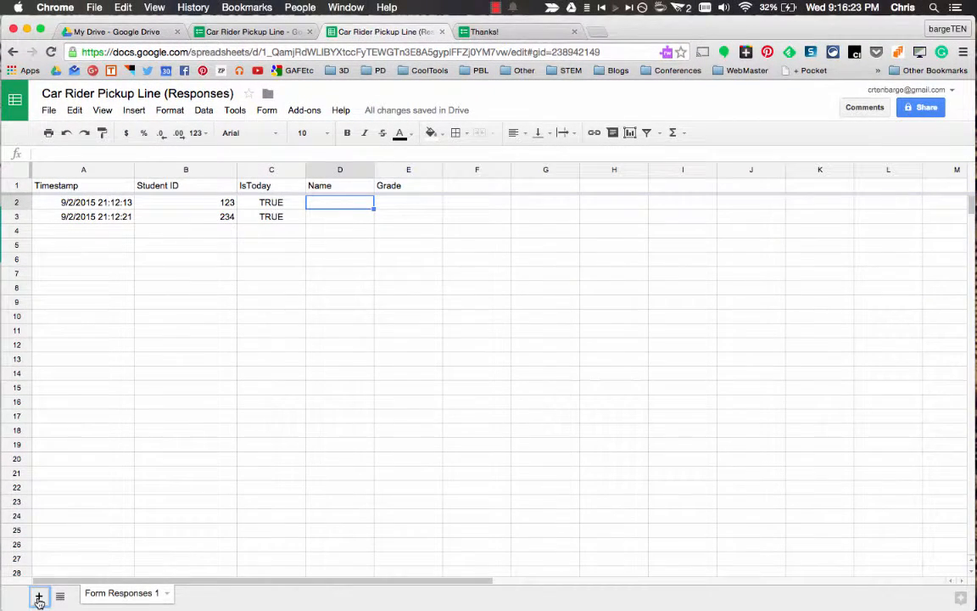
left_click(38, 599)
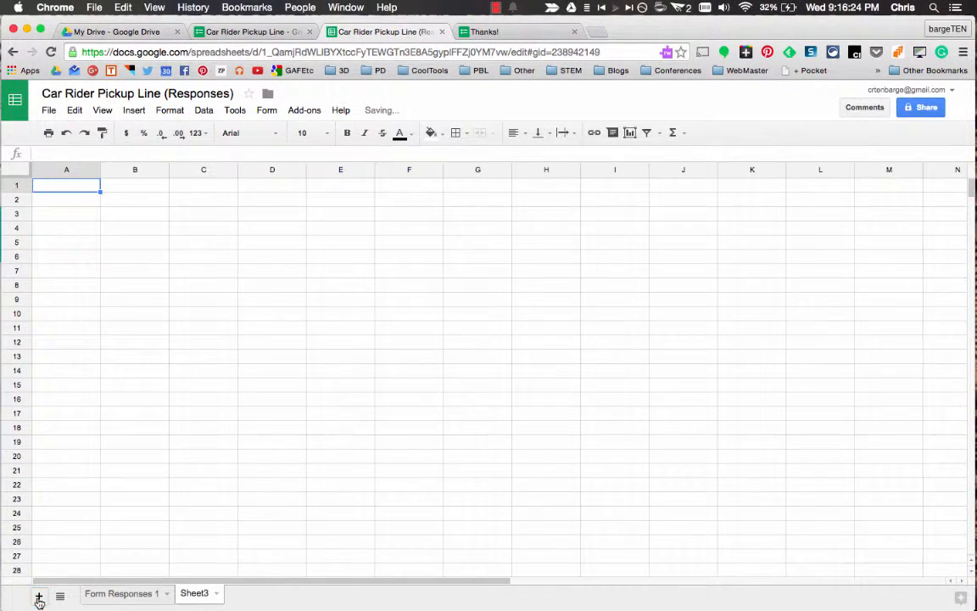
left_click(216, 594)
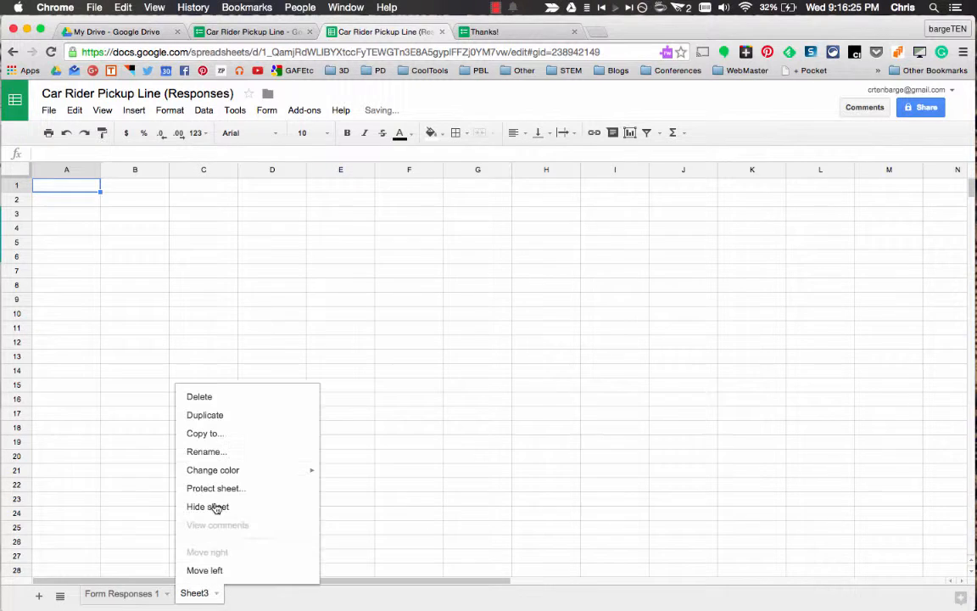
left_click(221, 453)
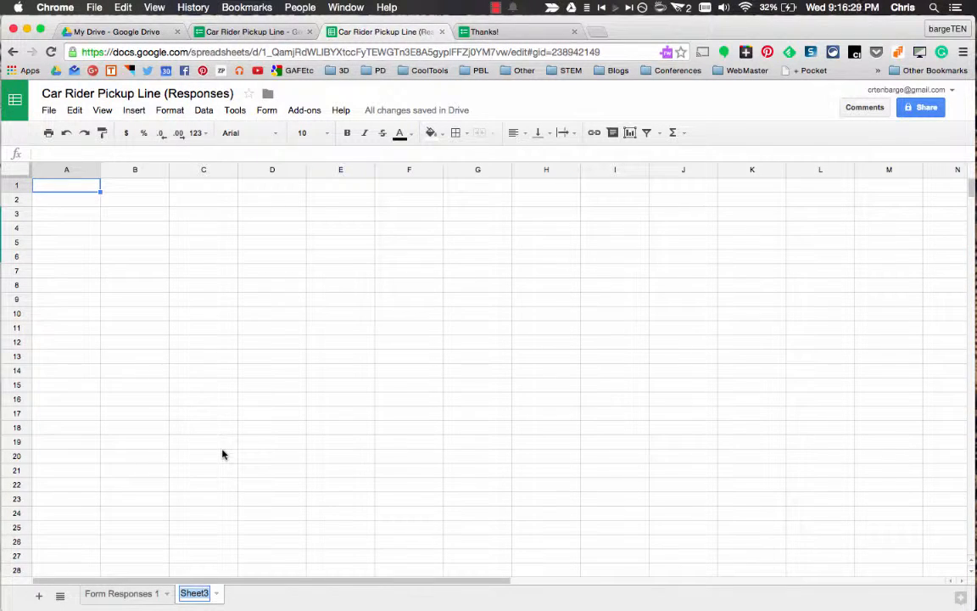
type("Datasheet")
key("Return")
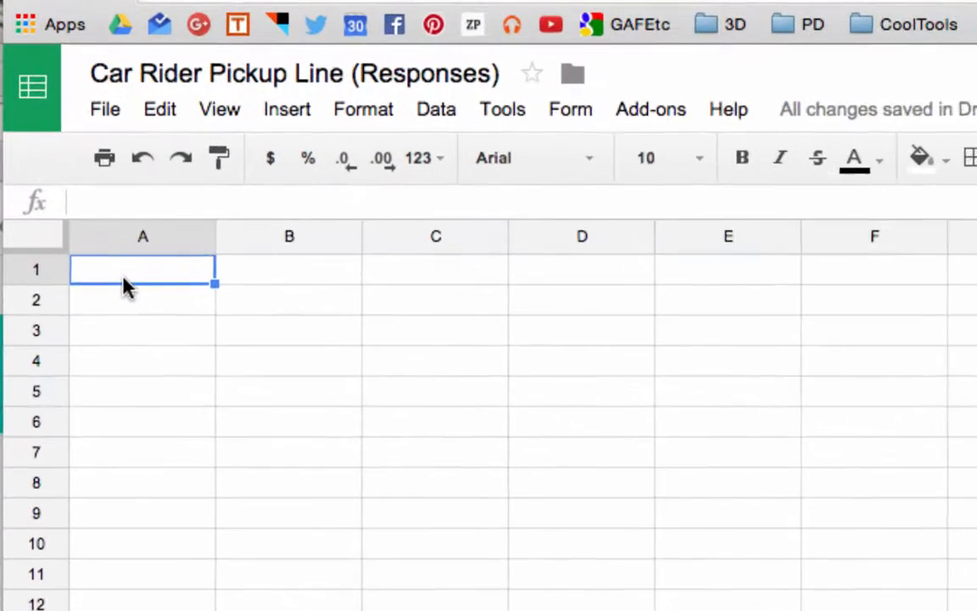
Paste the copied student table into the Datasheet sheet from cell A1 and select the first Fullname formula in E2.
key("ctrl+v")
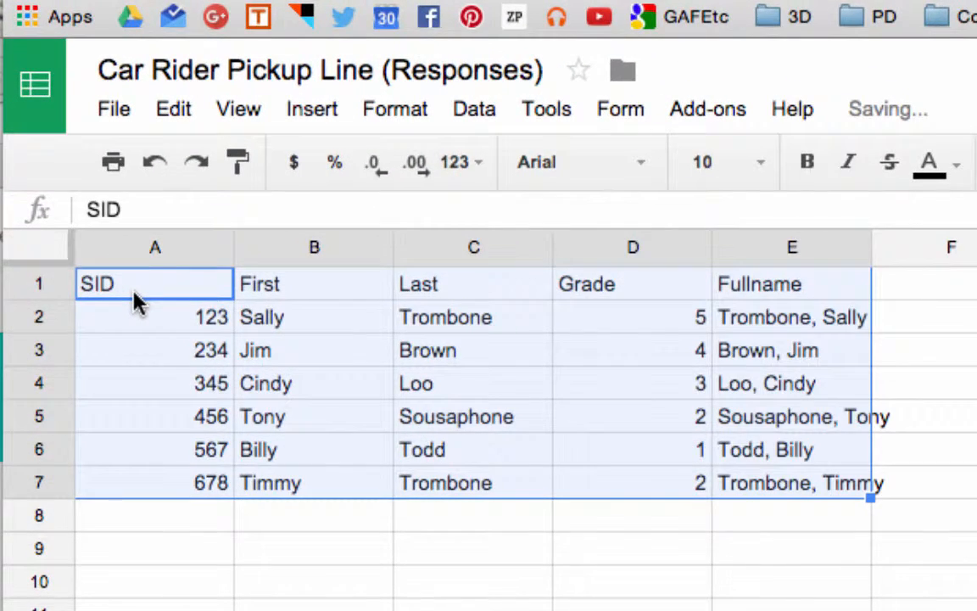
scroll(135, 298, "down", 4)
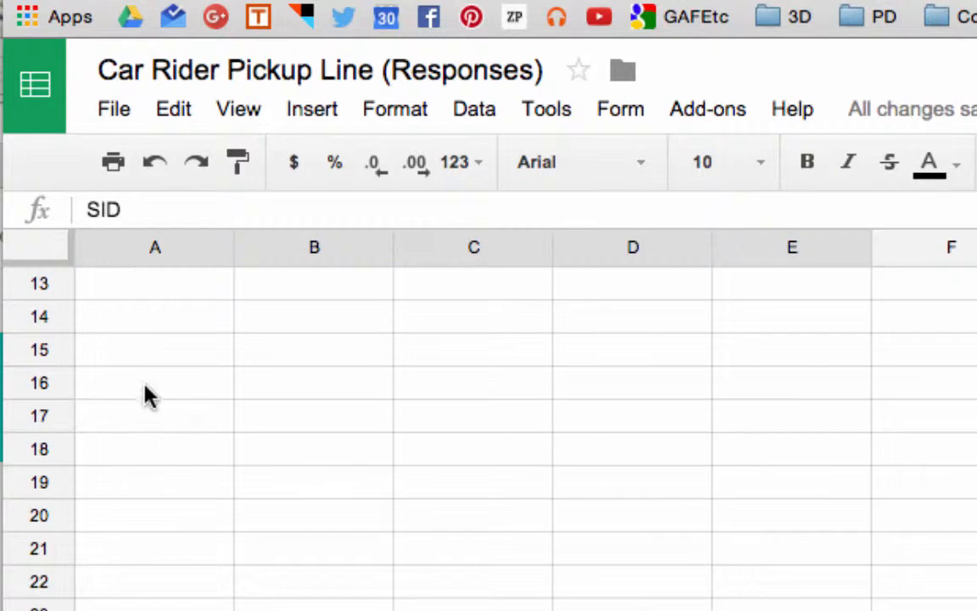
scroll(149, 407, "up", 4)
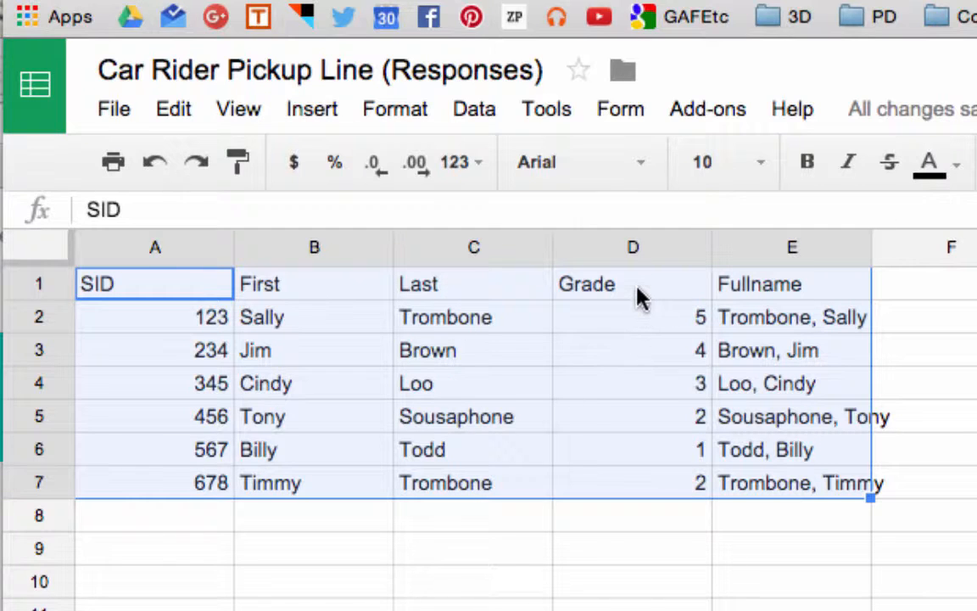
left_click(773, 322)
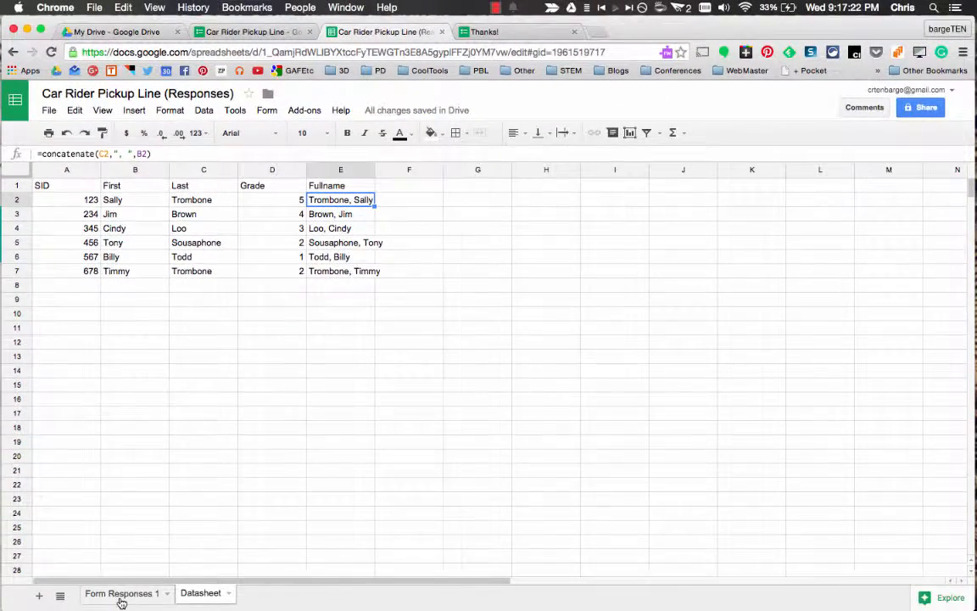
On the Form Responses 1 sheet, enter =vlookup(B2,Datasheet!A:E,5,false) in cell D2 under the Name header.
left_click(121, 593)
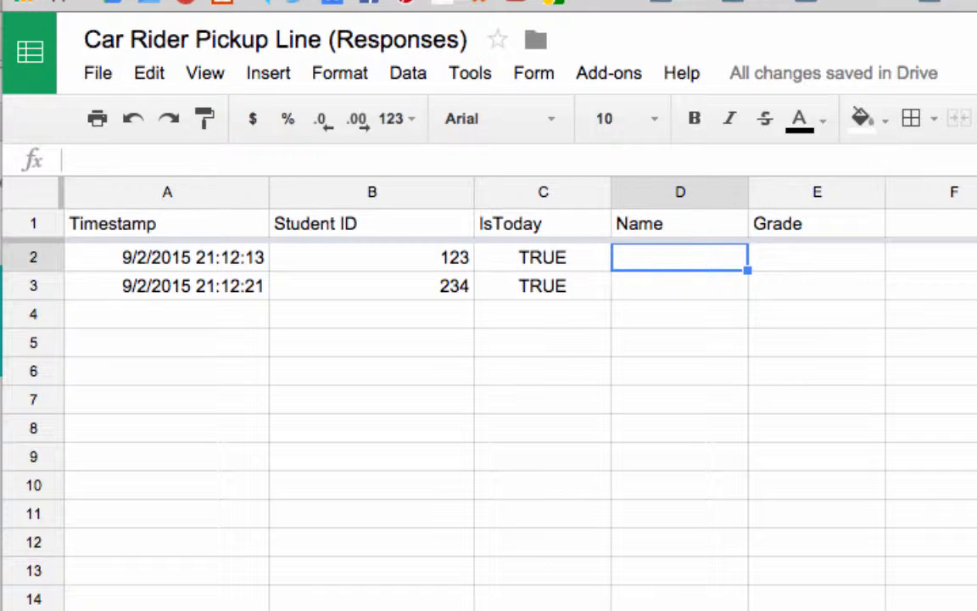
type("=vlook")
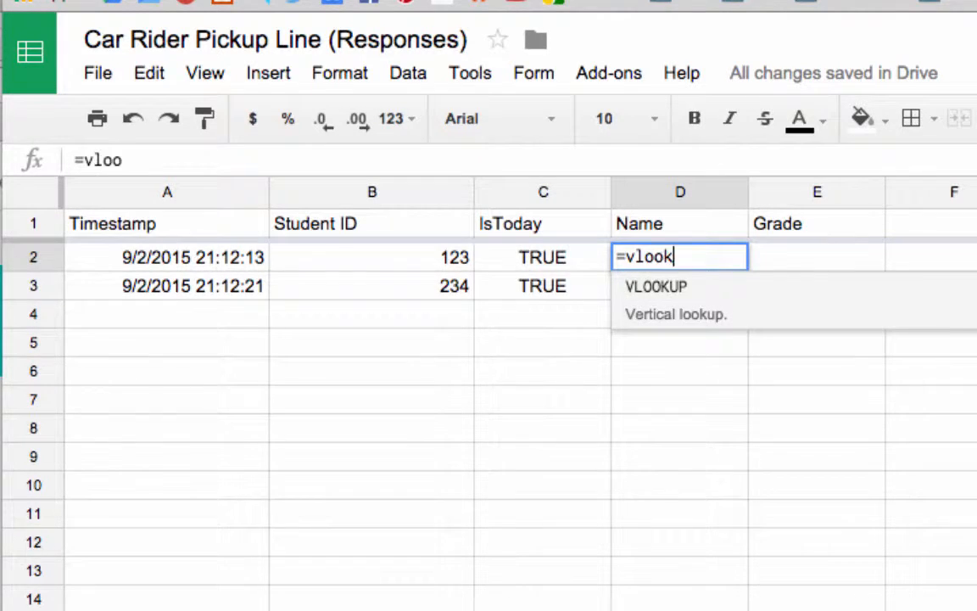
type("up(")
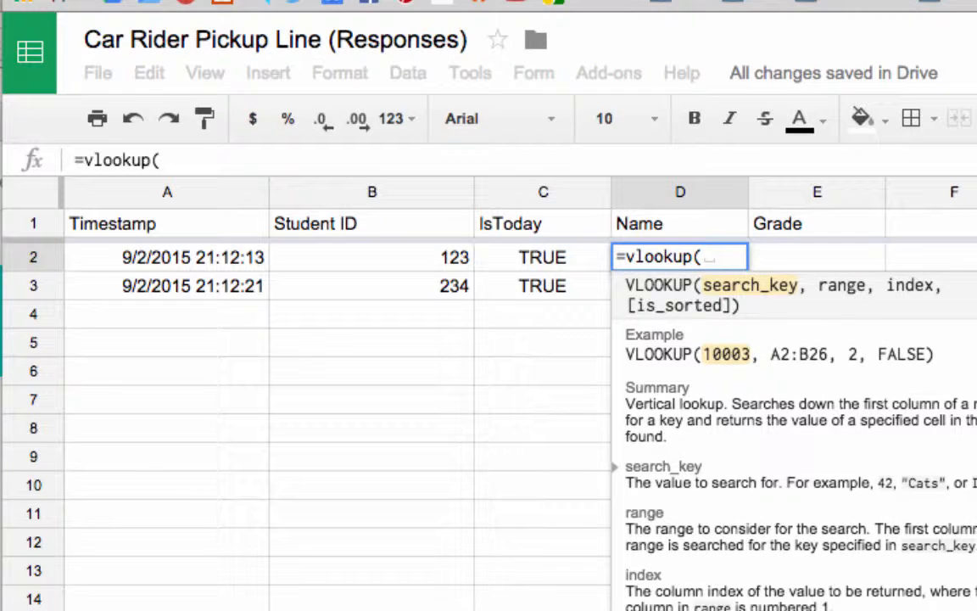
left_click(366, 260)
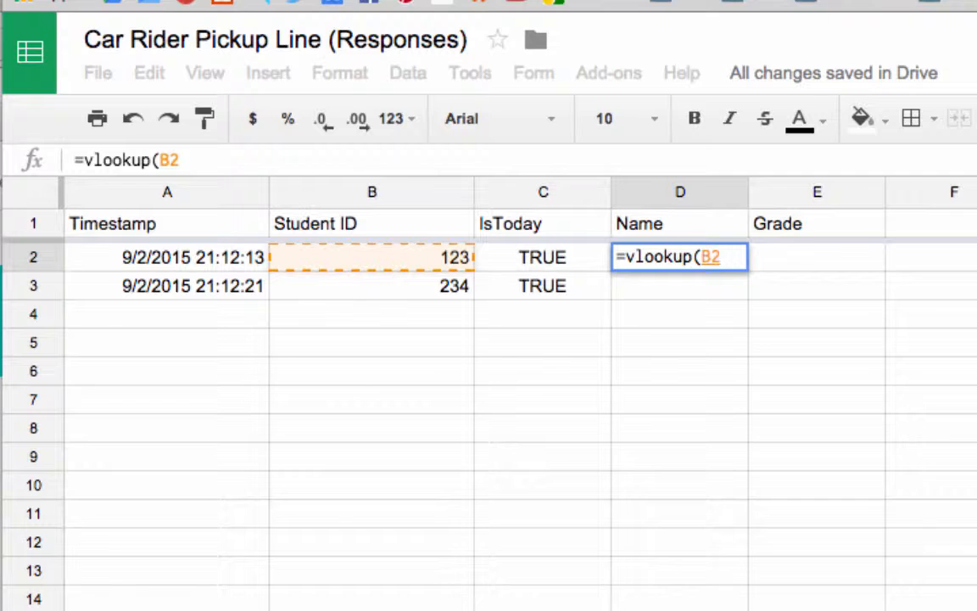
type(",")
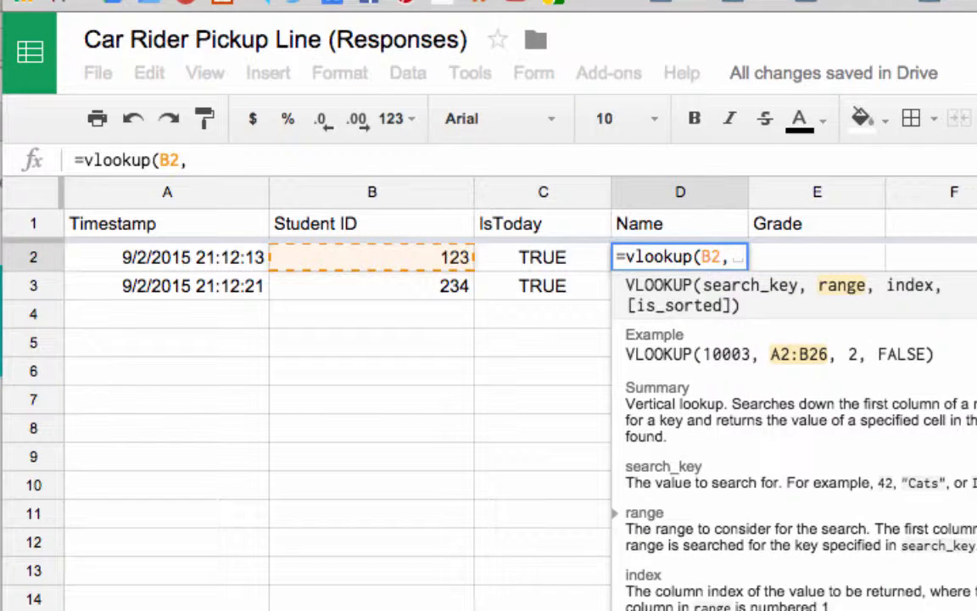
left_click(399, 603)
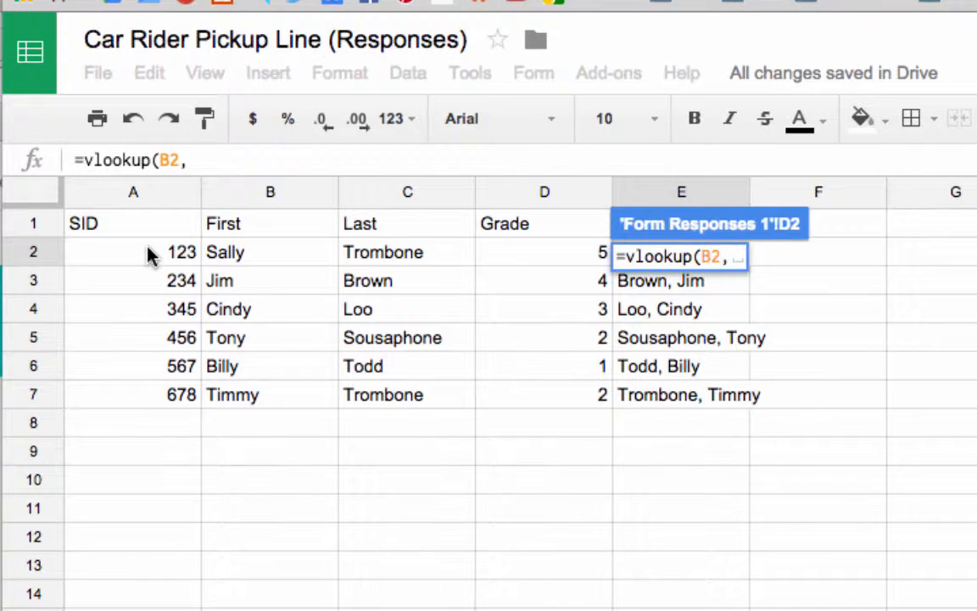
left_click(129, 191)
left_click_drag(129, 191, 676, 189)
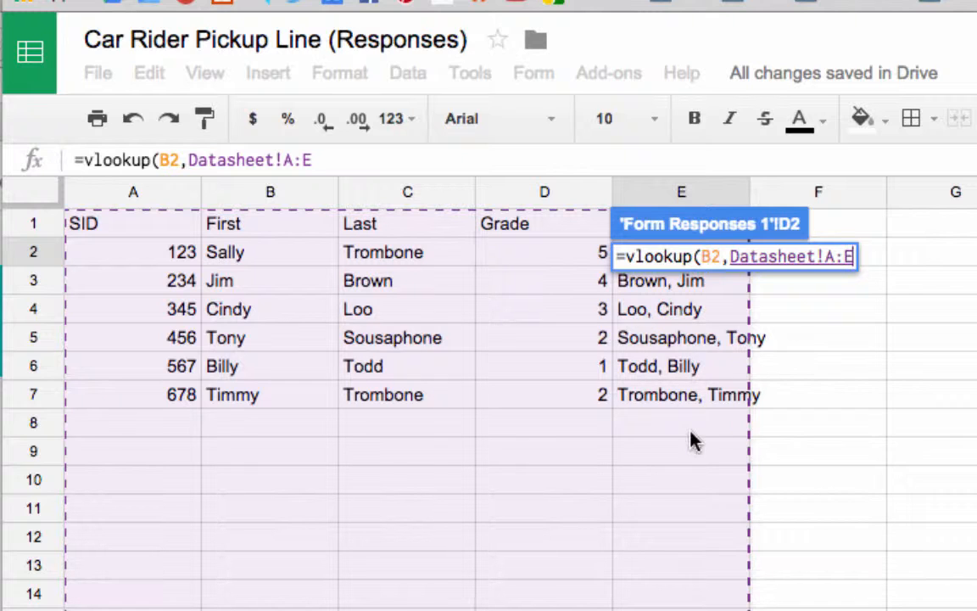
type(",5")
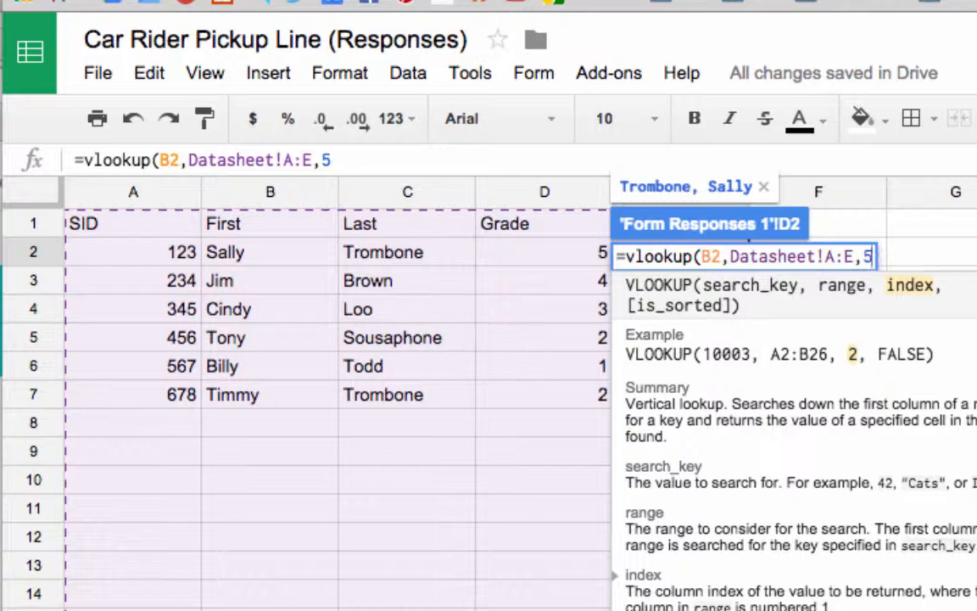
type(",false)")
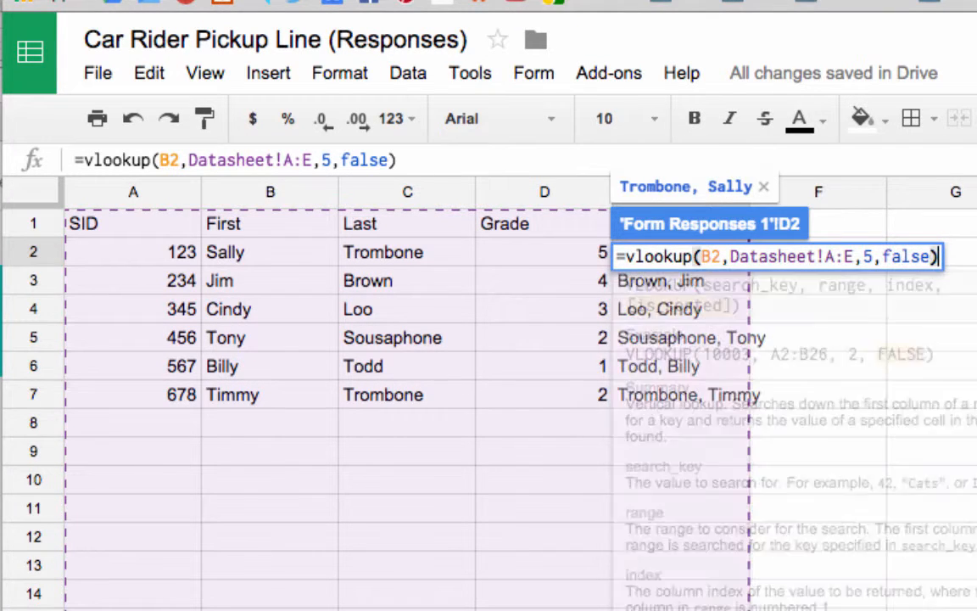
key("Return")
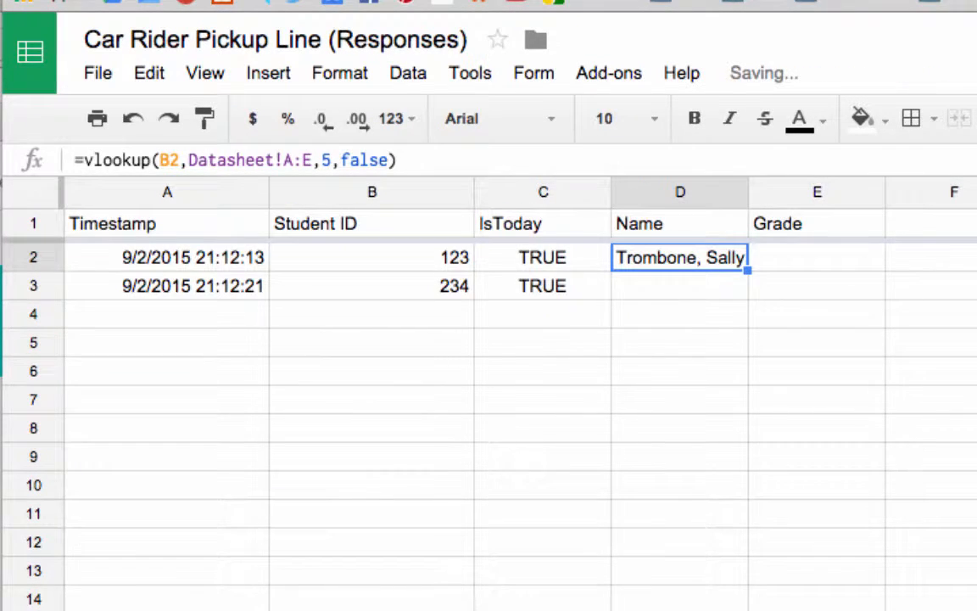
Copy the text of the lookup formula in Name cell D2 and select Grade cell E2.
left_click(817, 258)
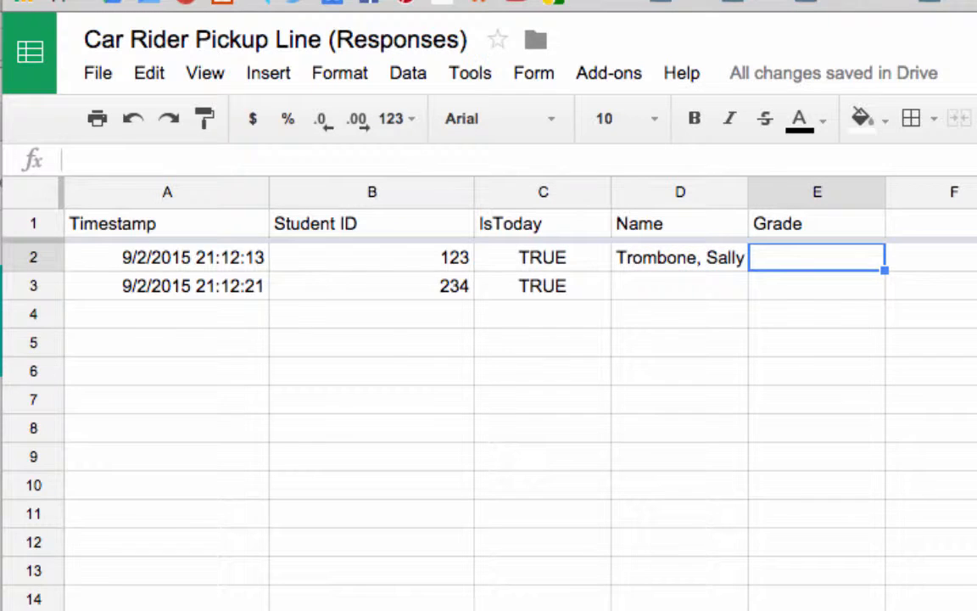
key("Left")
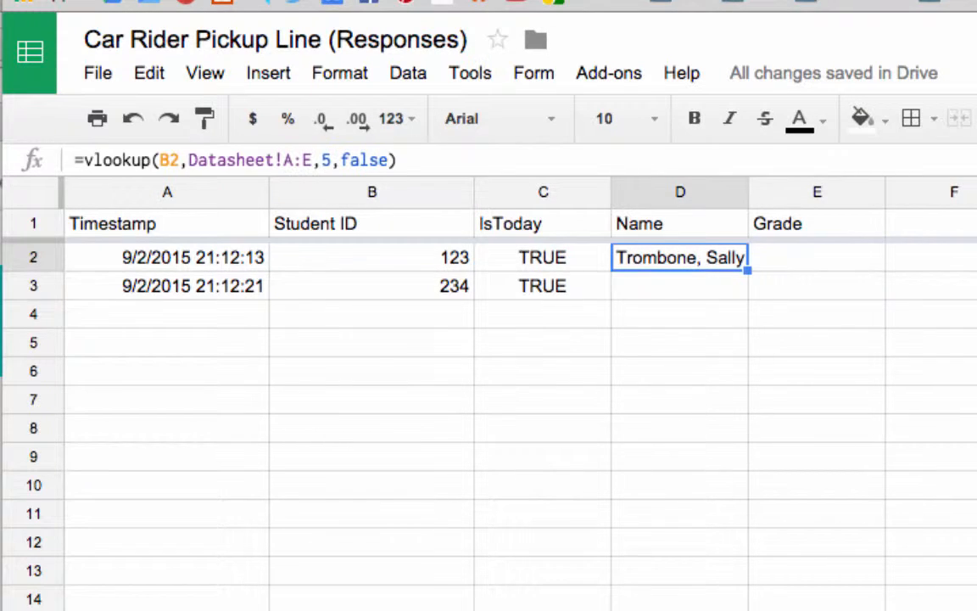
left_click_drag(432, 161, 7, 144)
key("ctrl+c")
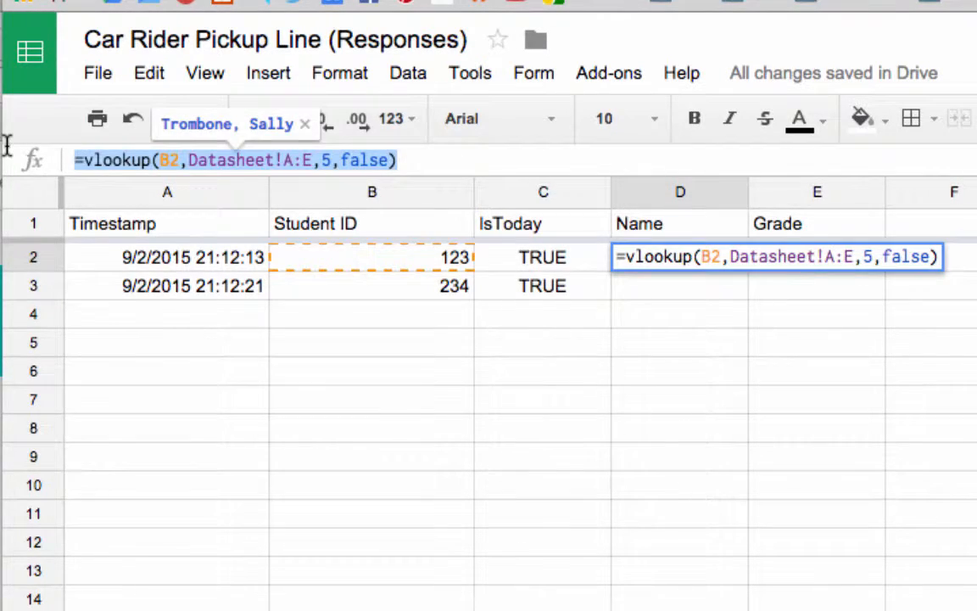
key("Escape")
key("Right")
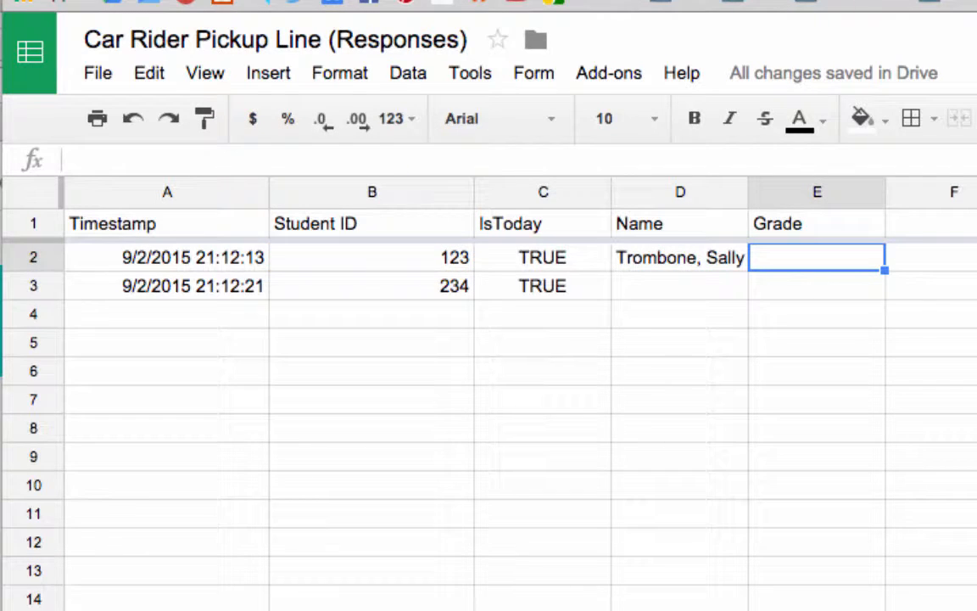
Paste the lookup formula into Grade cell E2 and change its column index to 4, giving =vlookup(B2,Datasheet!A:E,4,false).
key("ctrl+v")
left_click(329, 161)
key("BackSpace")
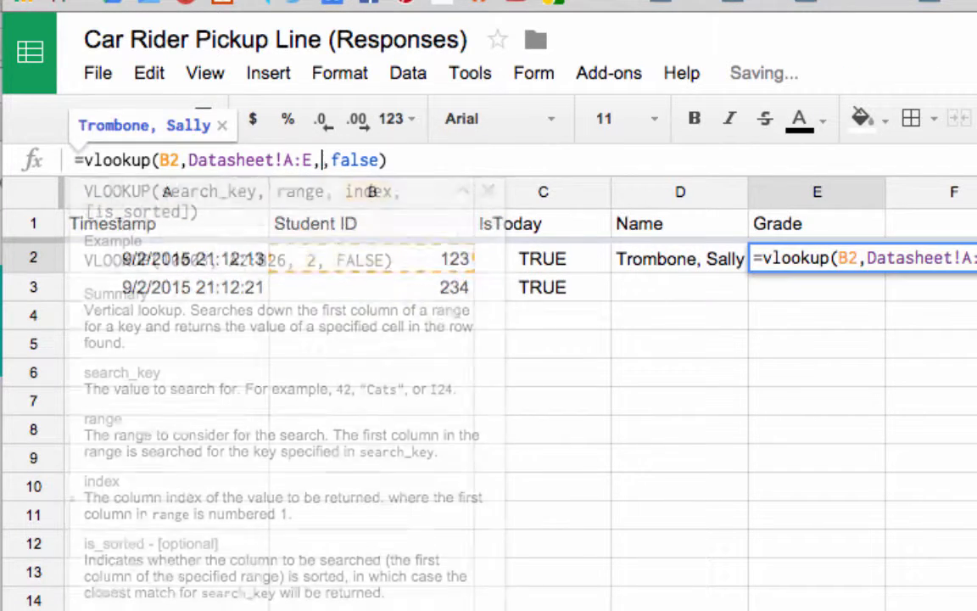
type("5")
key("Return")
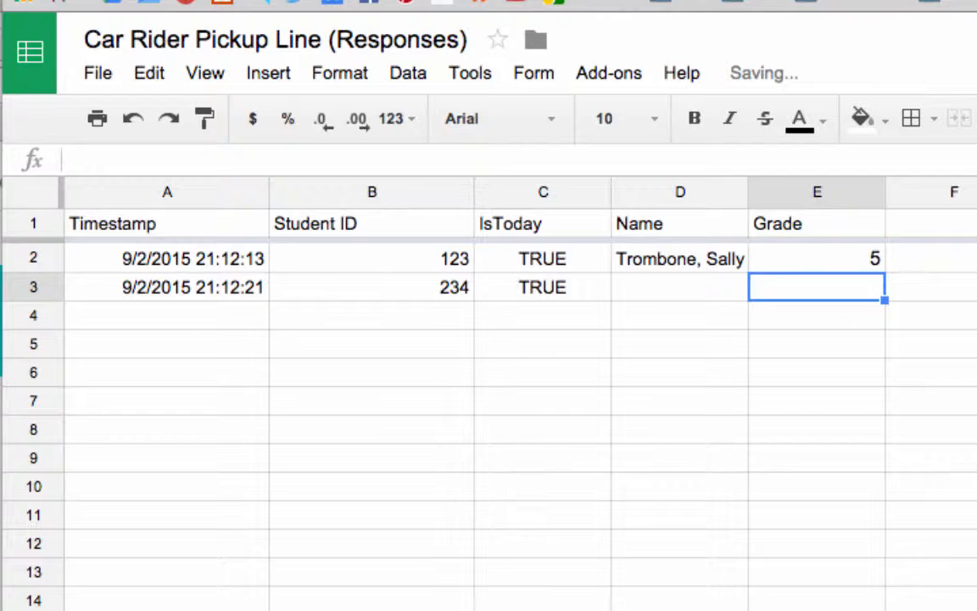
left_click(817, 259)
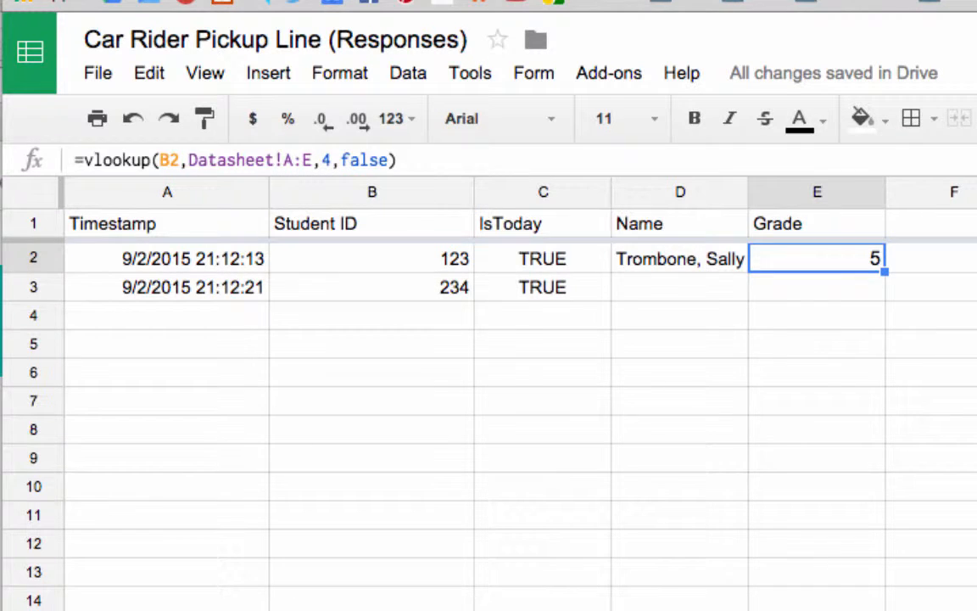
key("Right")
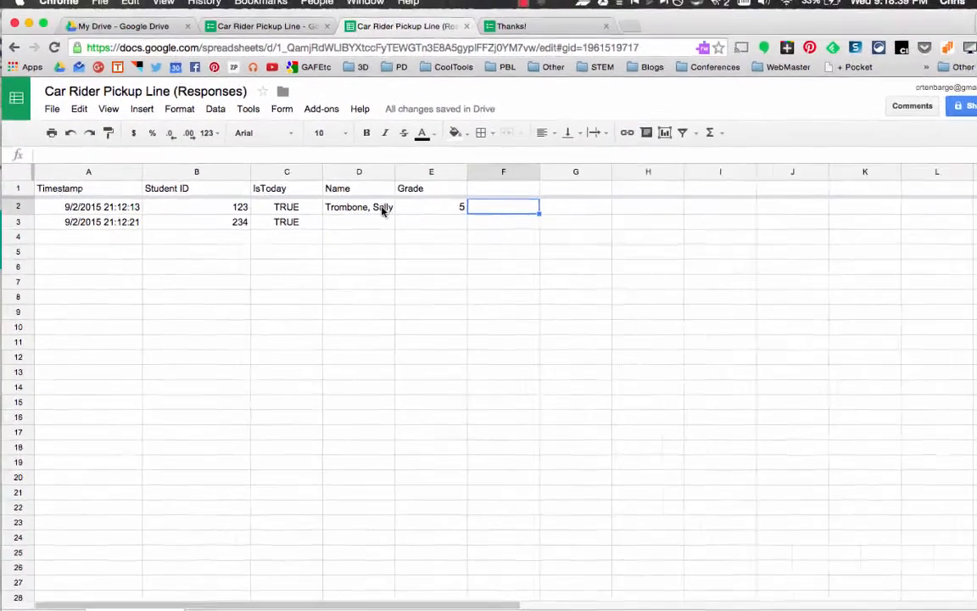
Turn on the copyDown add-on for formula row 2, set Name and Grade to paste as values, and save the settings.
left_click(545, 84)
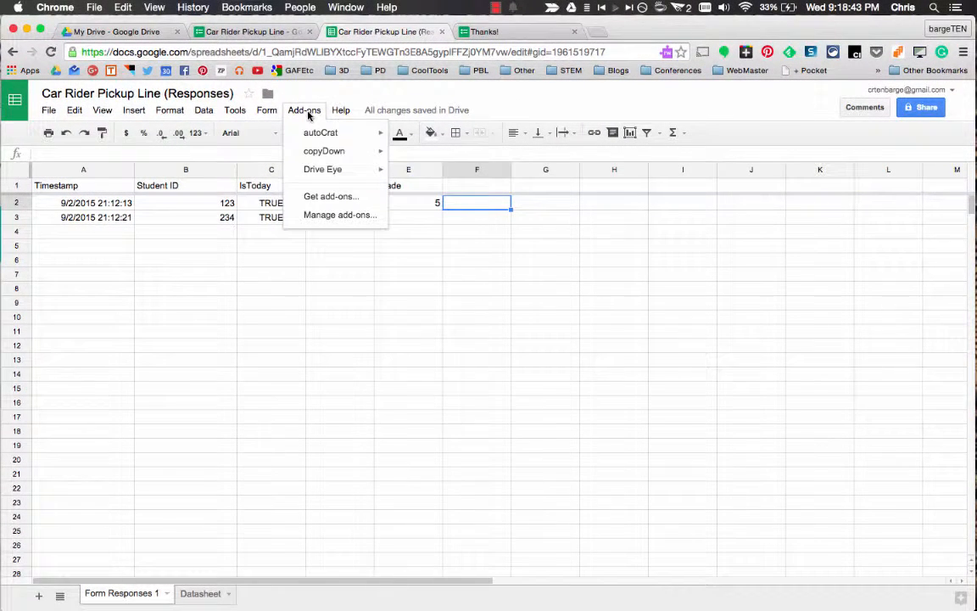
mouse_move(316, 150)
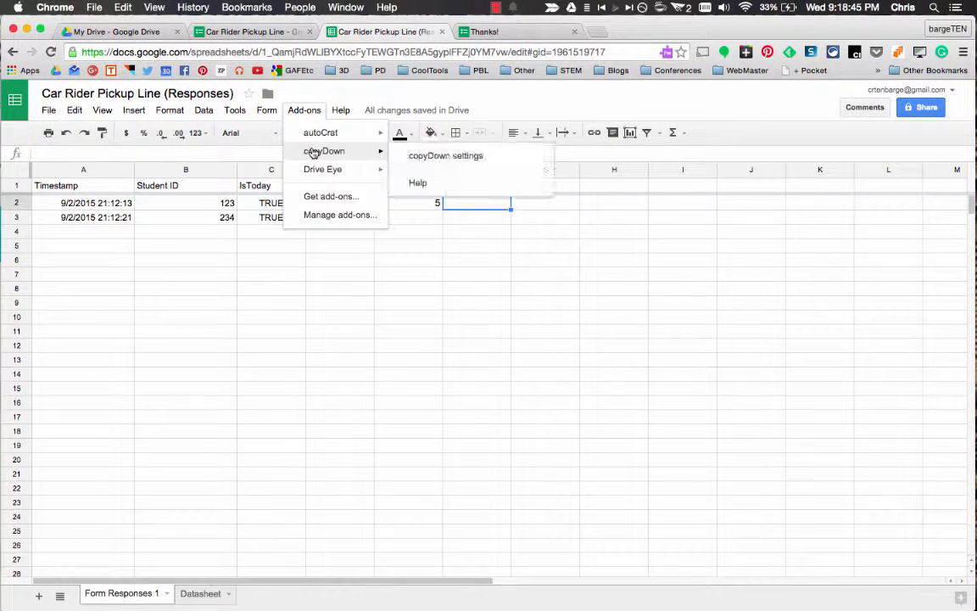
left_click(432, 157)
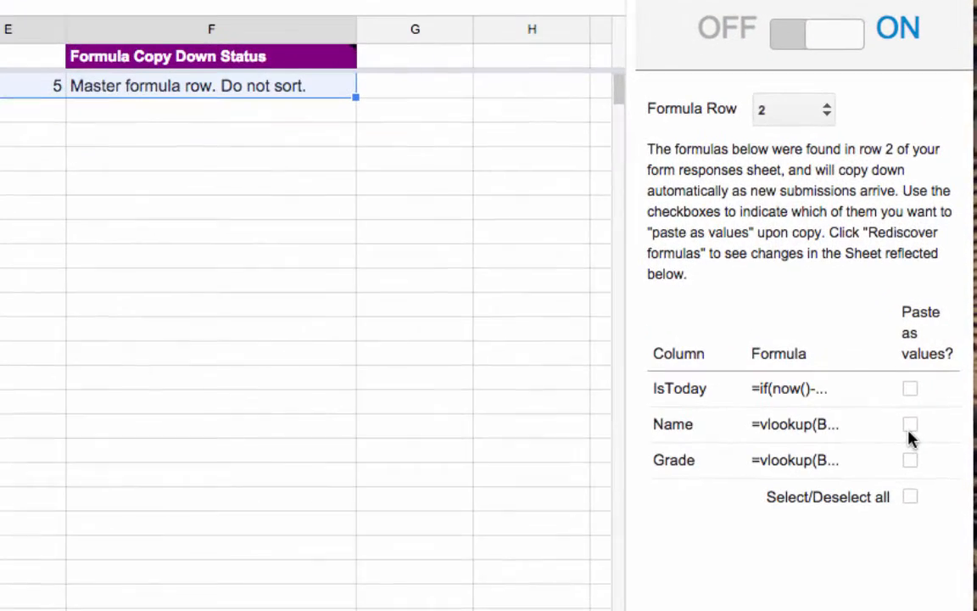
left_click(938, 402)
left_click(912, 461)
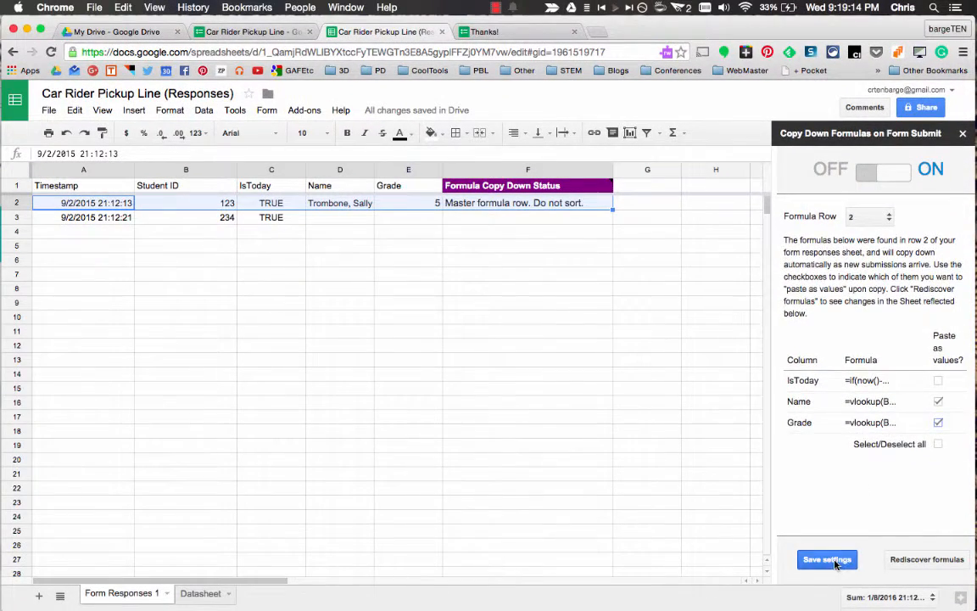
left_click(830, 560)
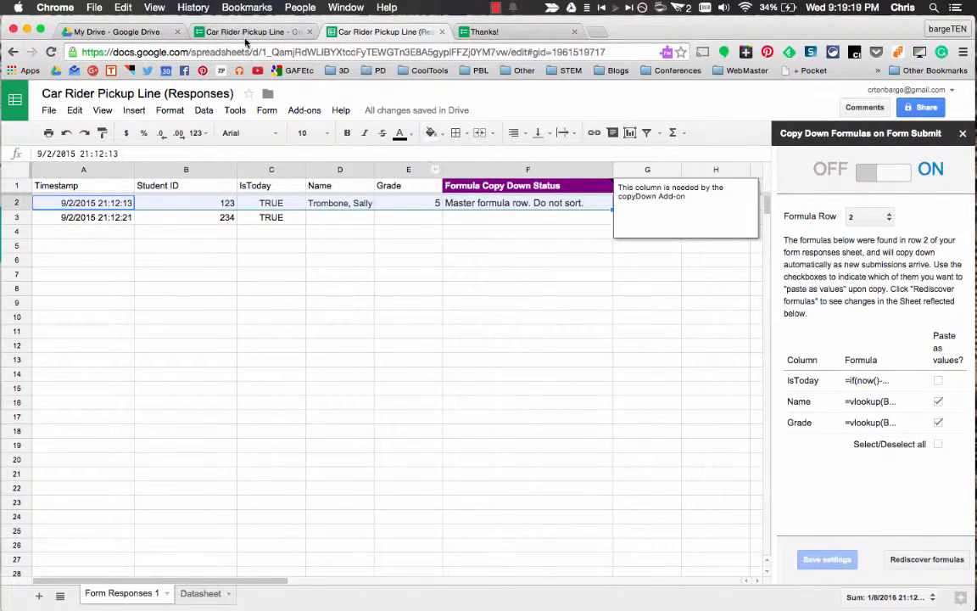
Submit another live form response using the student ID from Datasheet row 5 and return to the response spreadsheet.
left_click(510, 31)
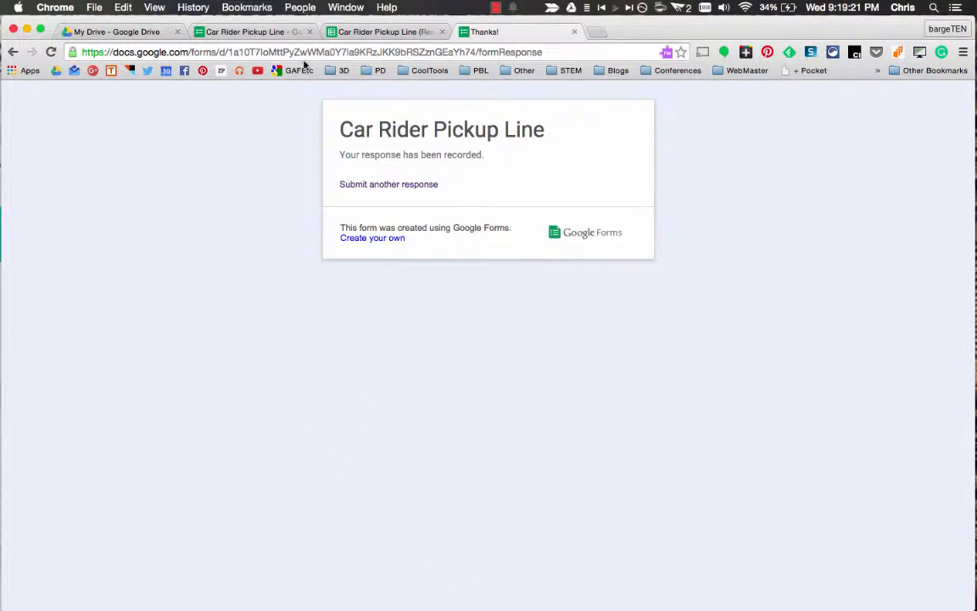
left_click(384, 185)
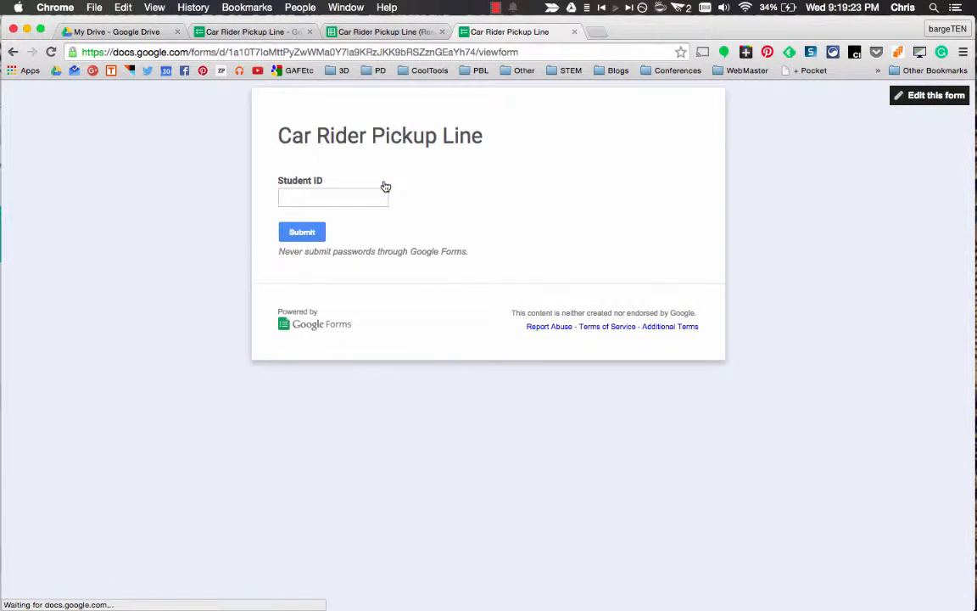
left_click(328, 200)
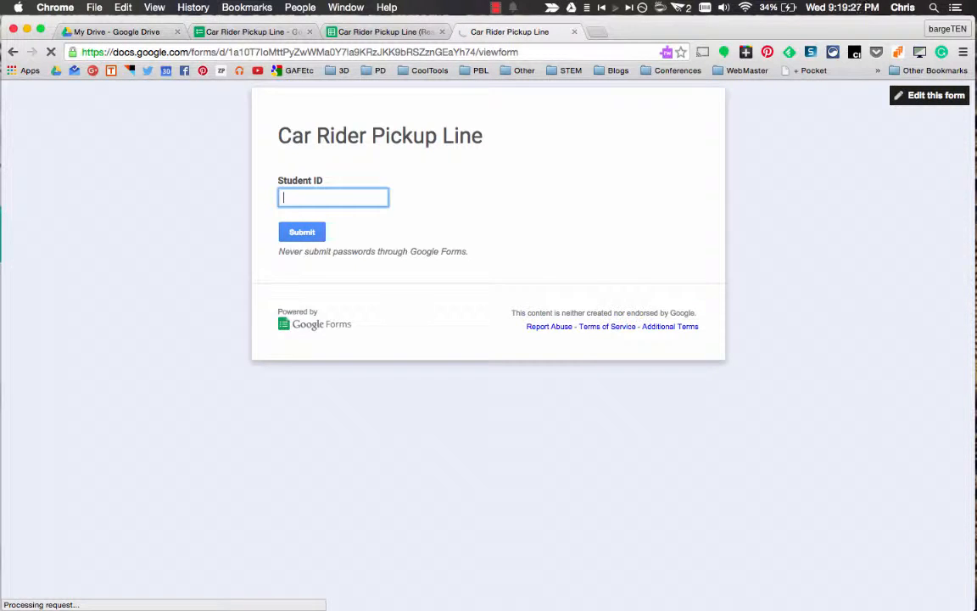
type("458")
left_click(315, 232)
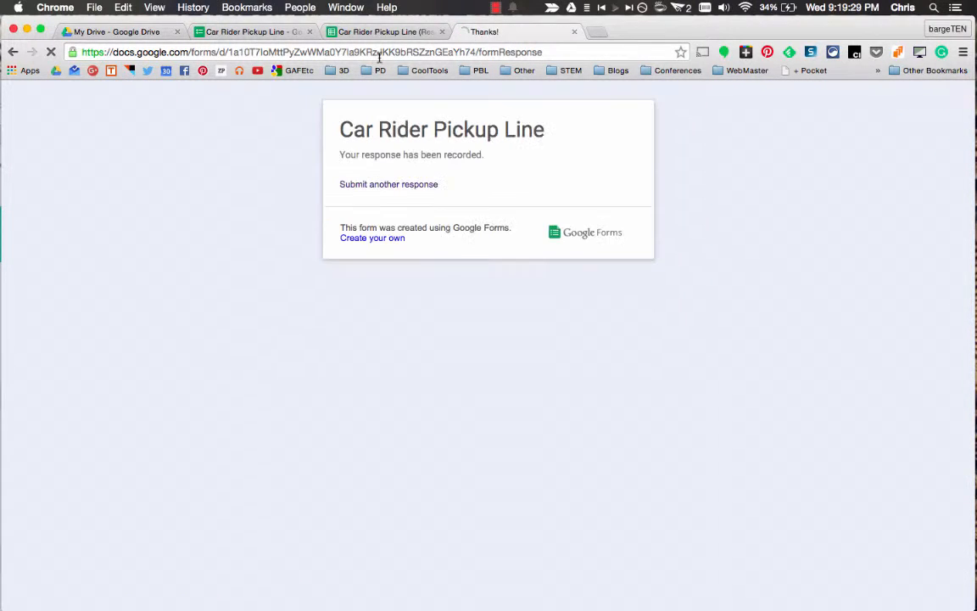
left_click(273, 32)
left_click(381, 32)
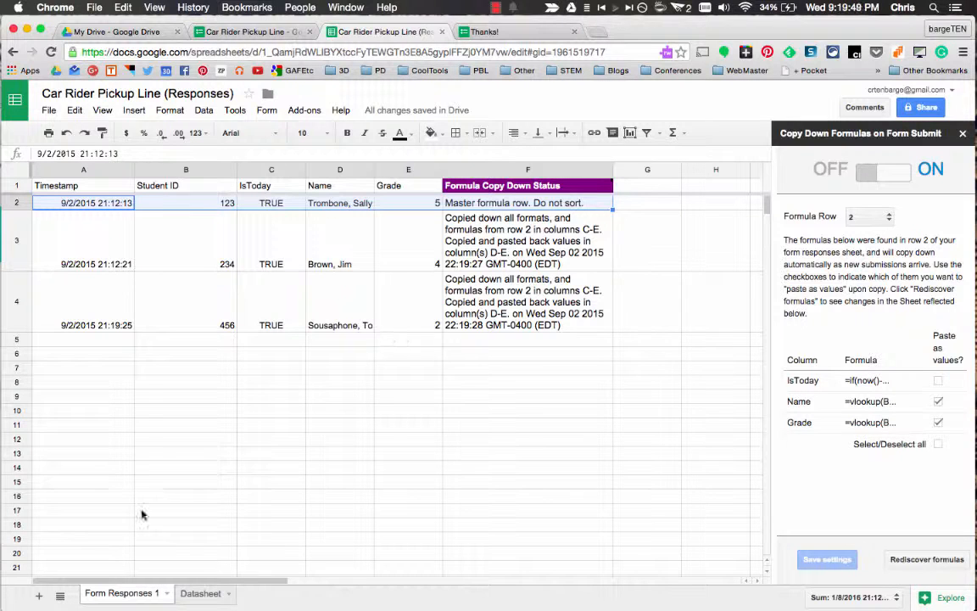
Add a new sheet to the response spreadsheet and rename it 5th Grade.
left_click(39, 597)
right_click(202, 594)
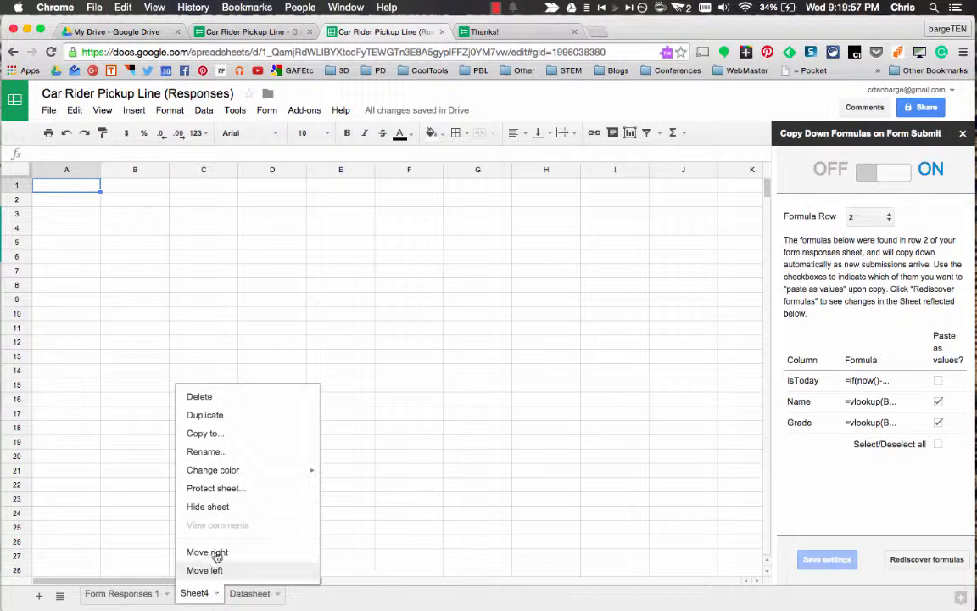
left_click(203, 451)
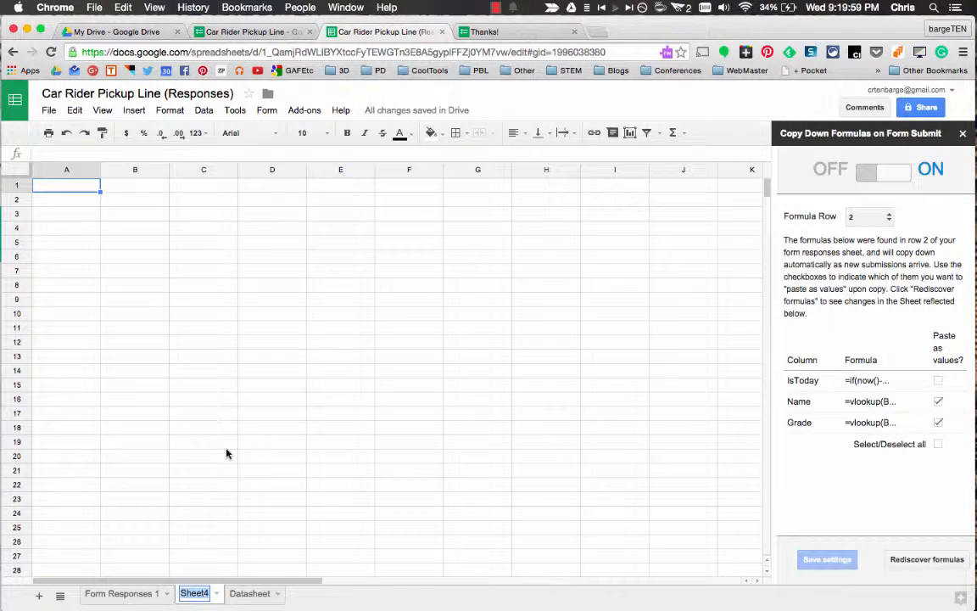
type("5th Grade")
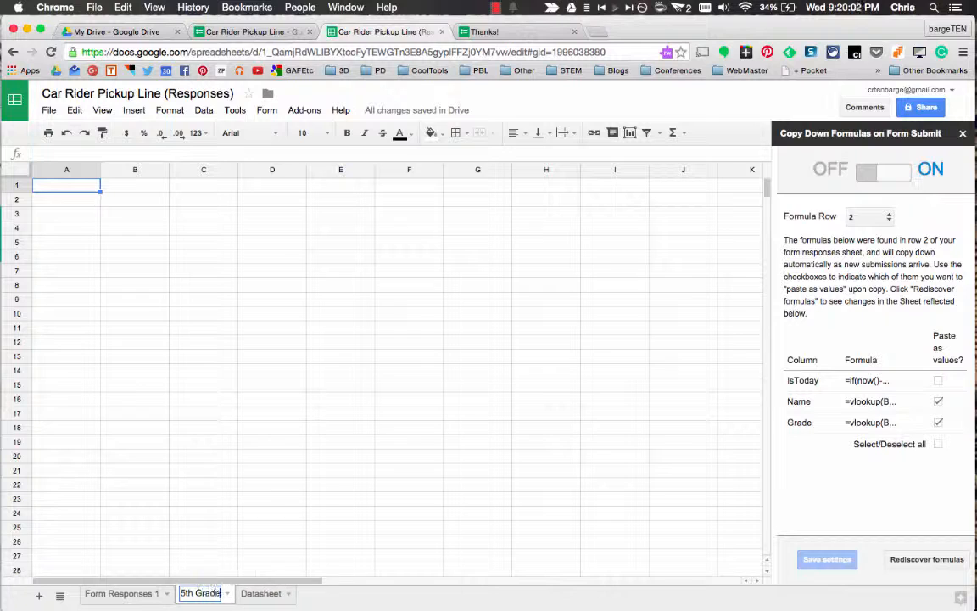
key("Return")
In cell A1 of the 5th Grade sheet, enter =filter('Form Responses 1'!D:D,'Form Responses 1'!C:C=TRUE,'Form Responses 1'!E:E=5).
type("=")
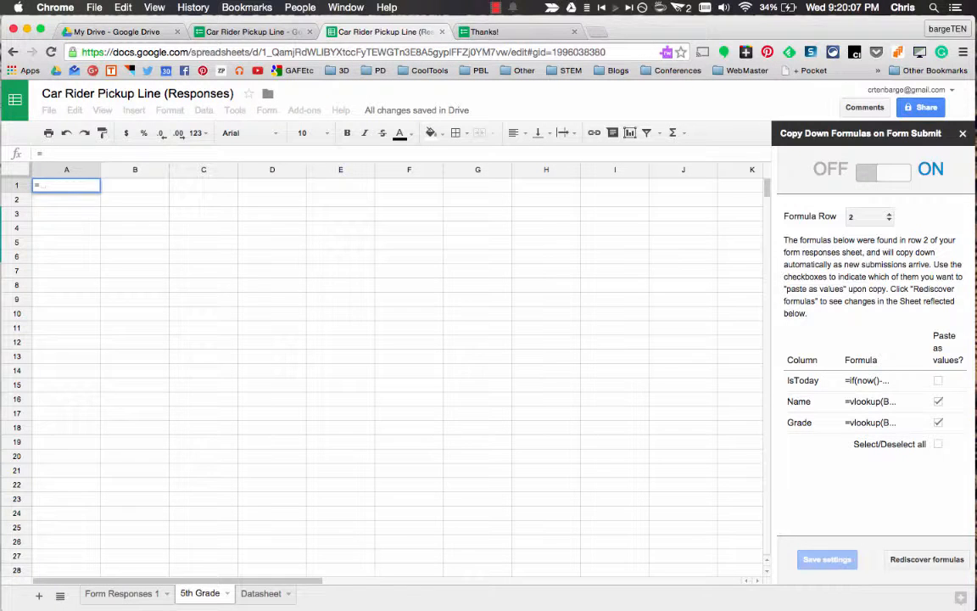
type("filter")
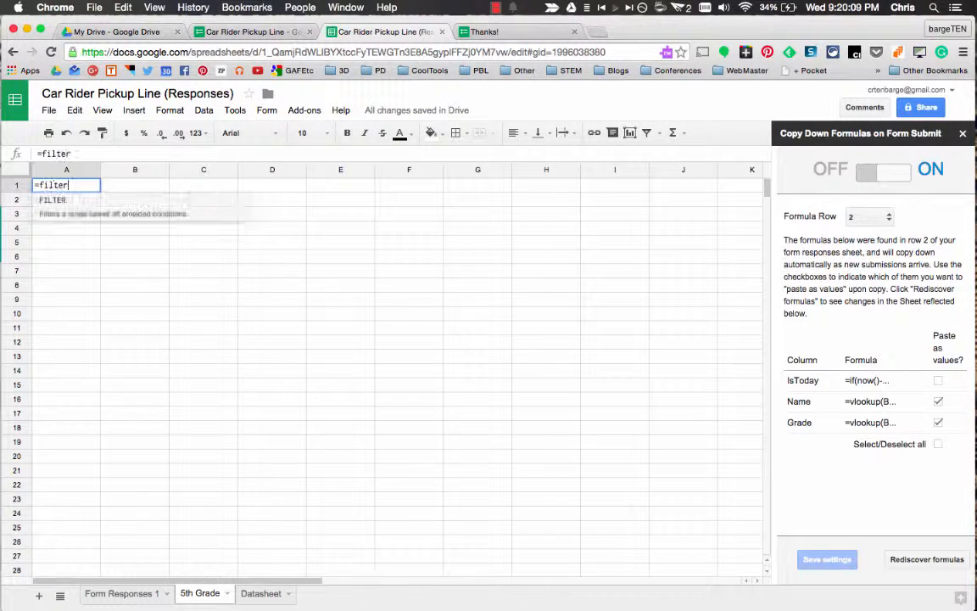
type("(")
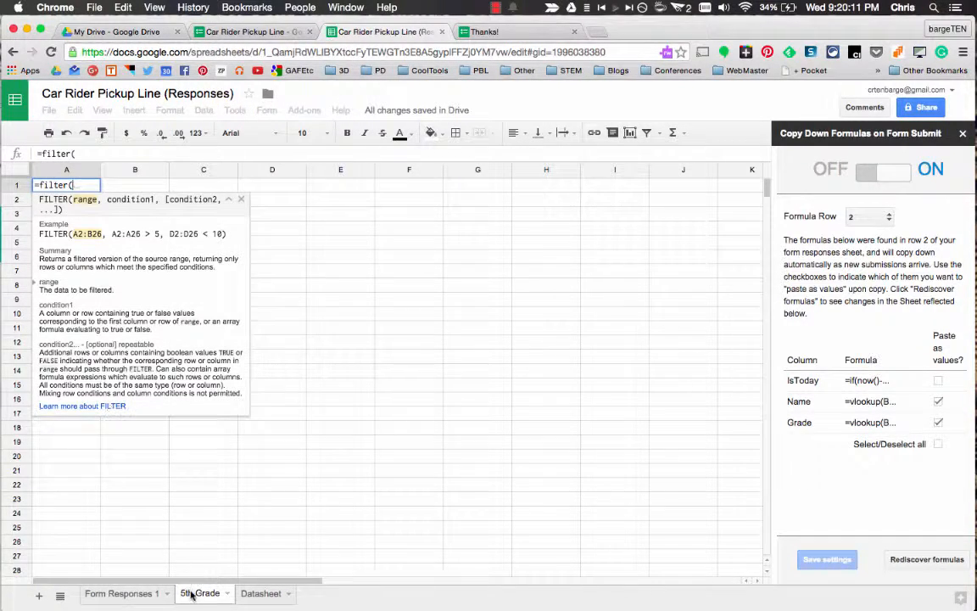
left_click(133, 595)
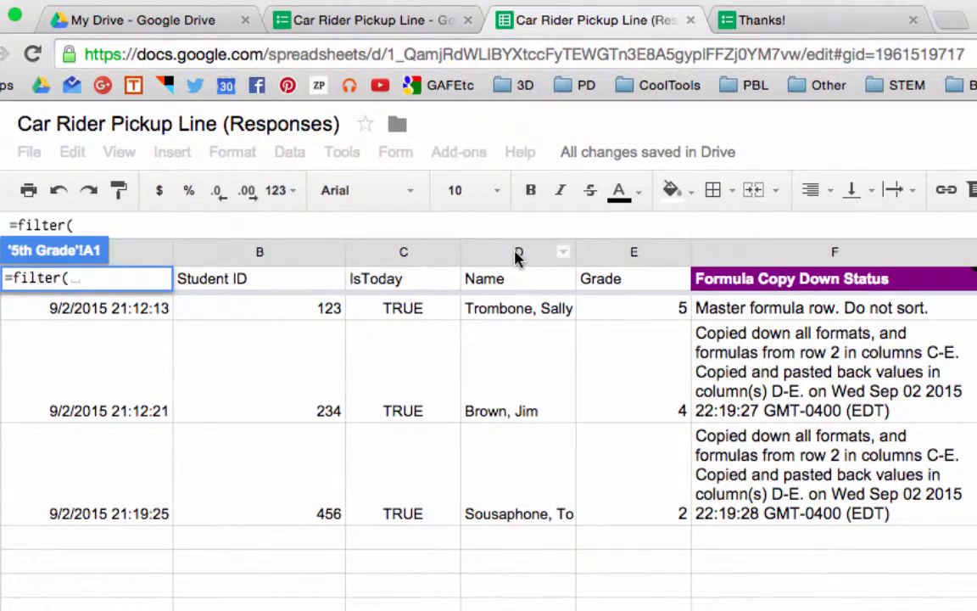
left_click(518, 258)
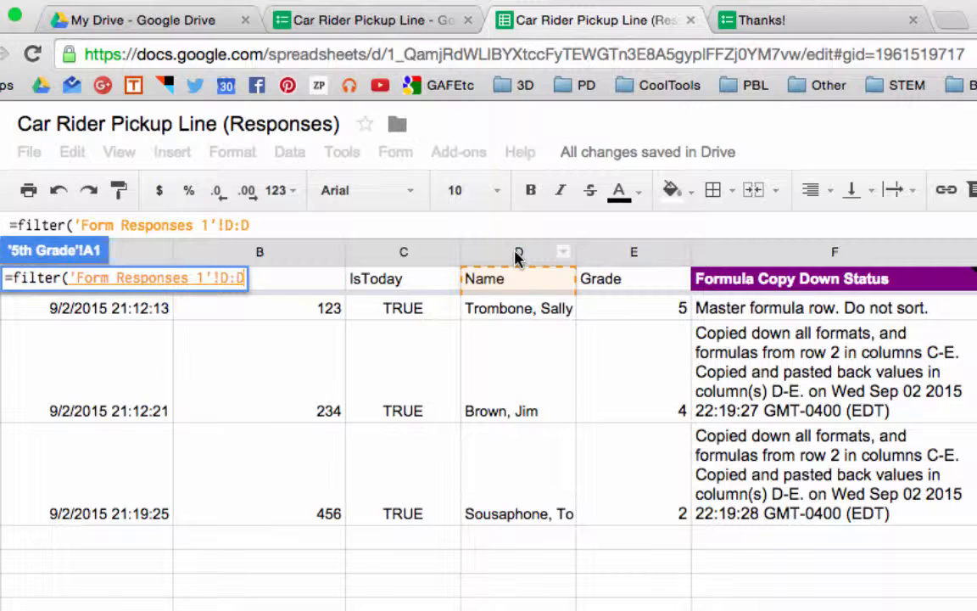
type(",")
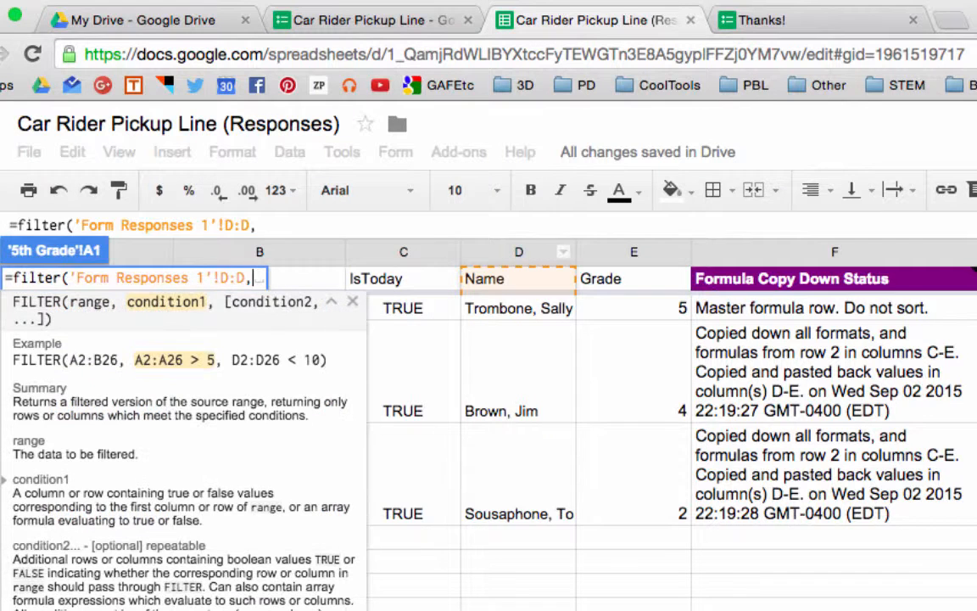
left_click(396, 253)
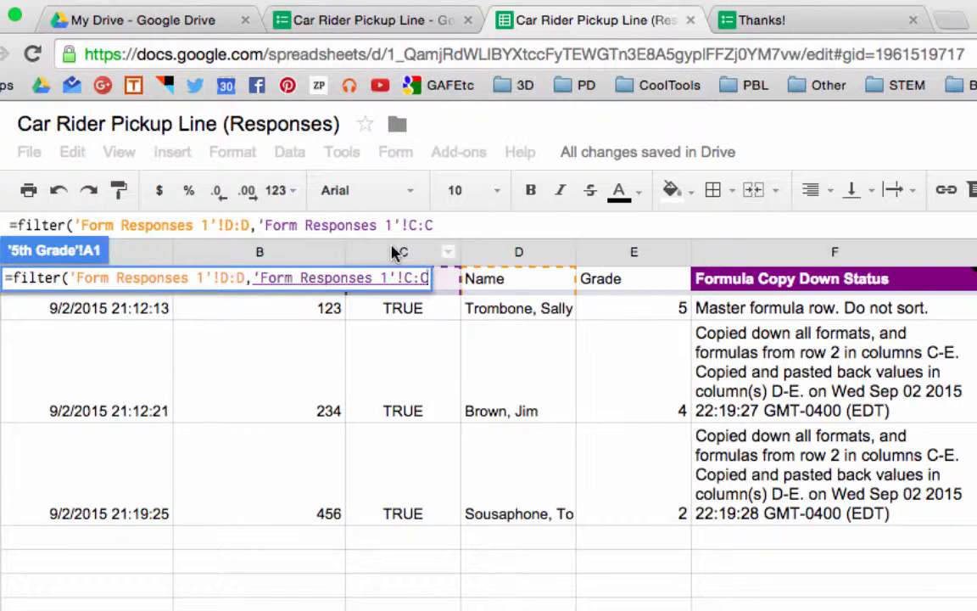
type("=TRUE")
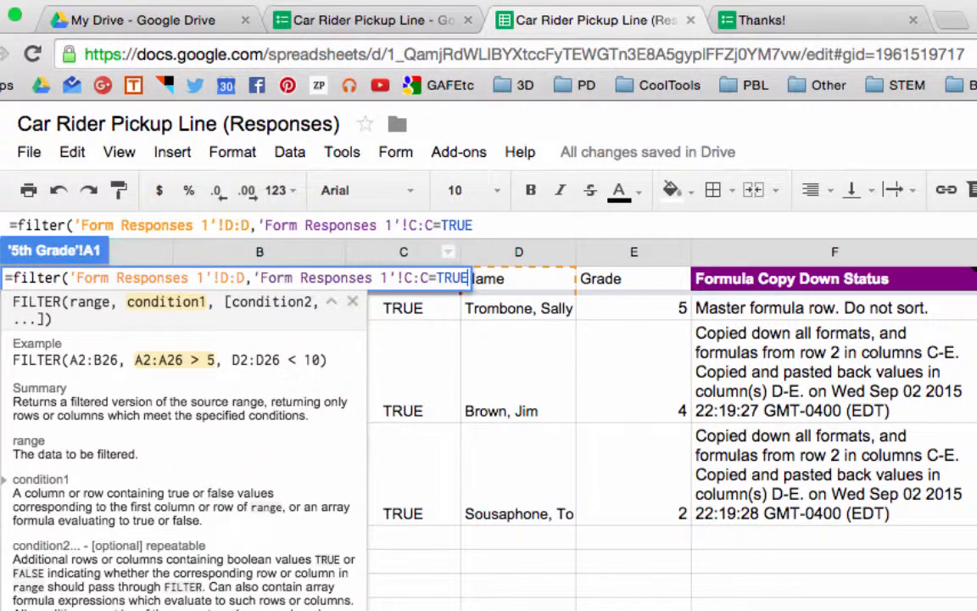
type(",")
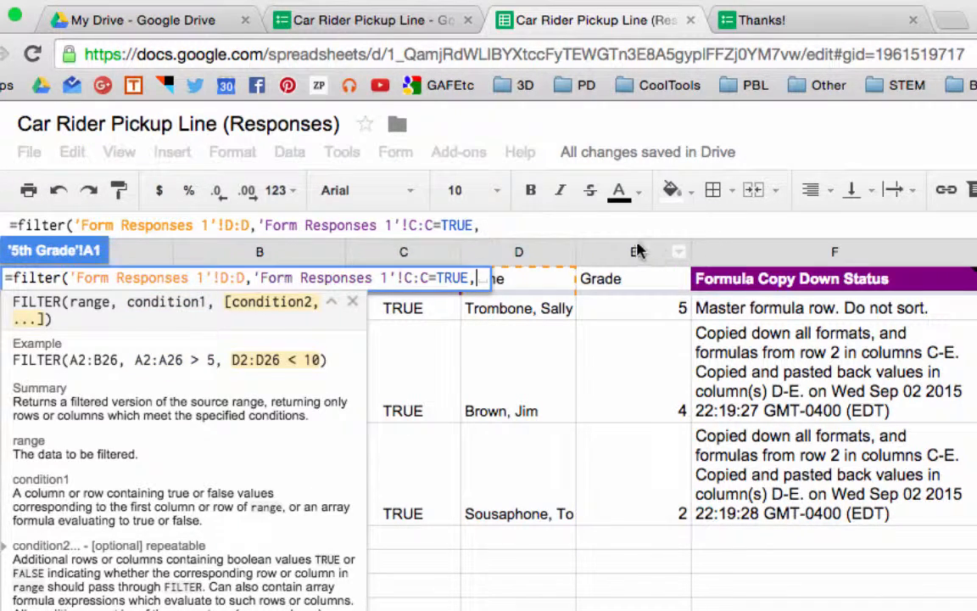
left_click(635, 252)
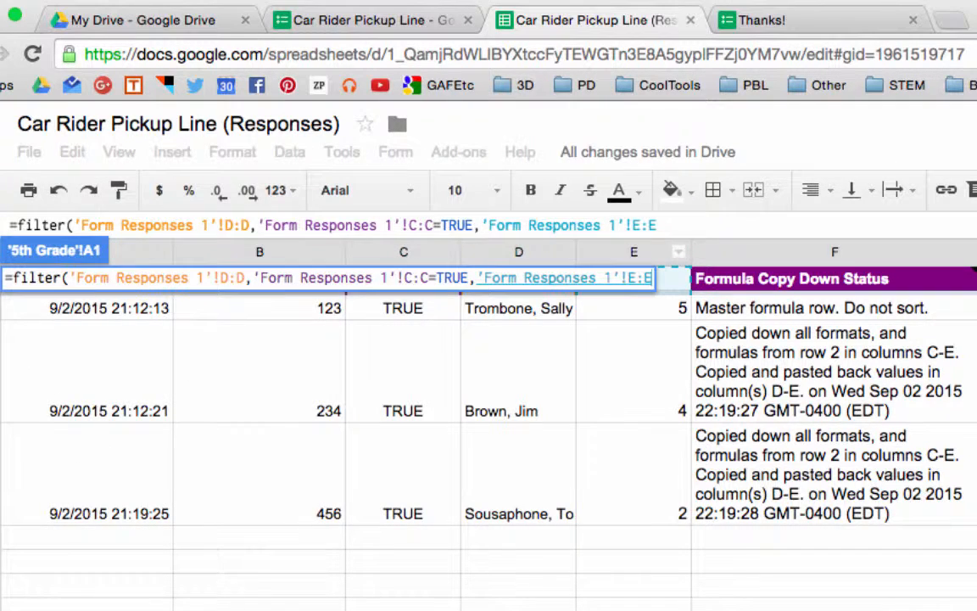
type("=5)")
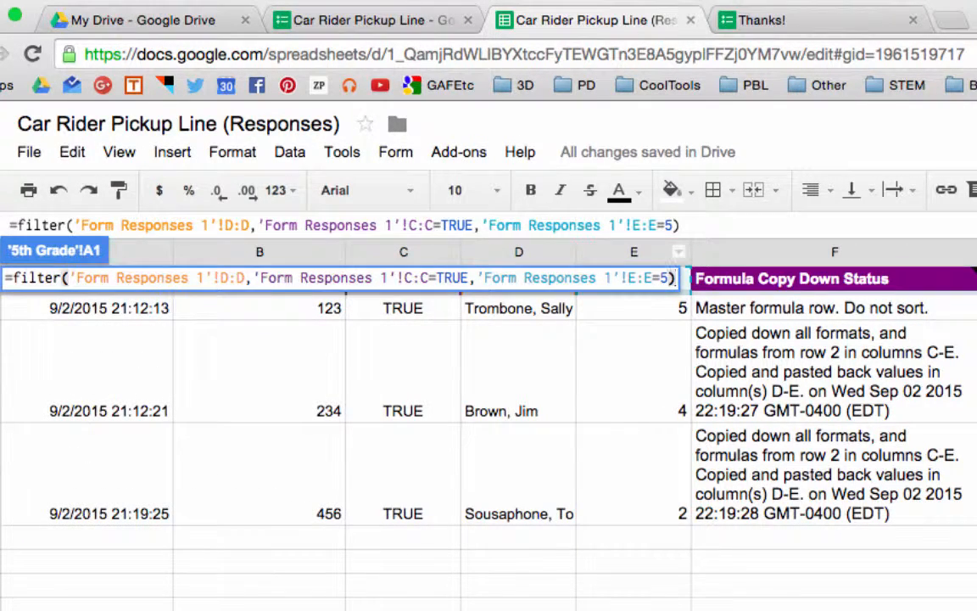
key("Return")
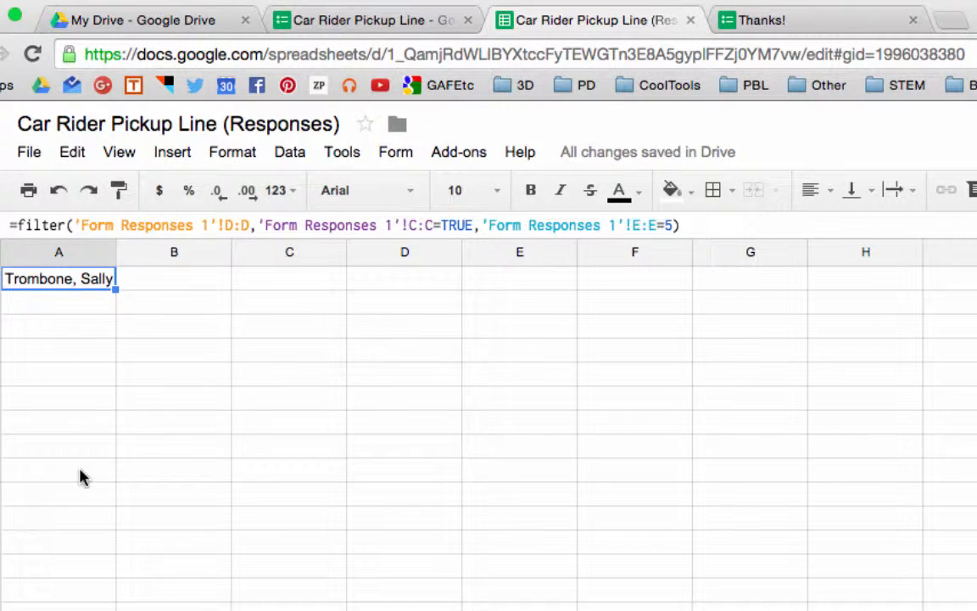
On the Datasheet sheet, set the grade of the last student in cell D7 to 5.
left_click(340, 610)
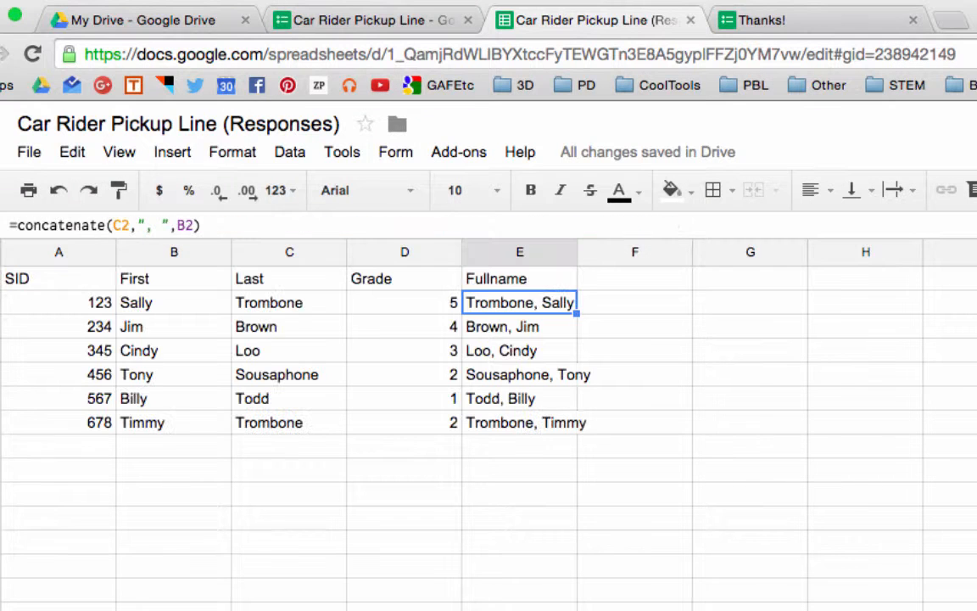
left_click(437, 426)
key("BackSpace")
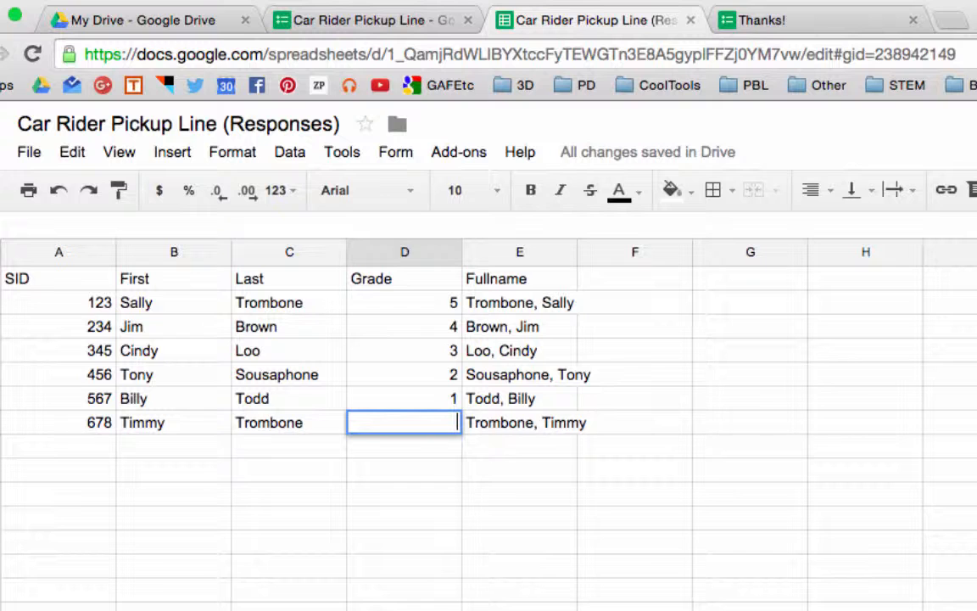
type("5")
key("Return")
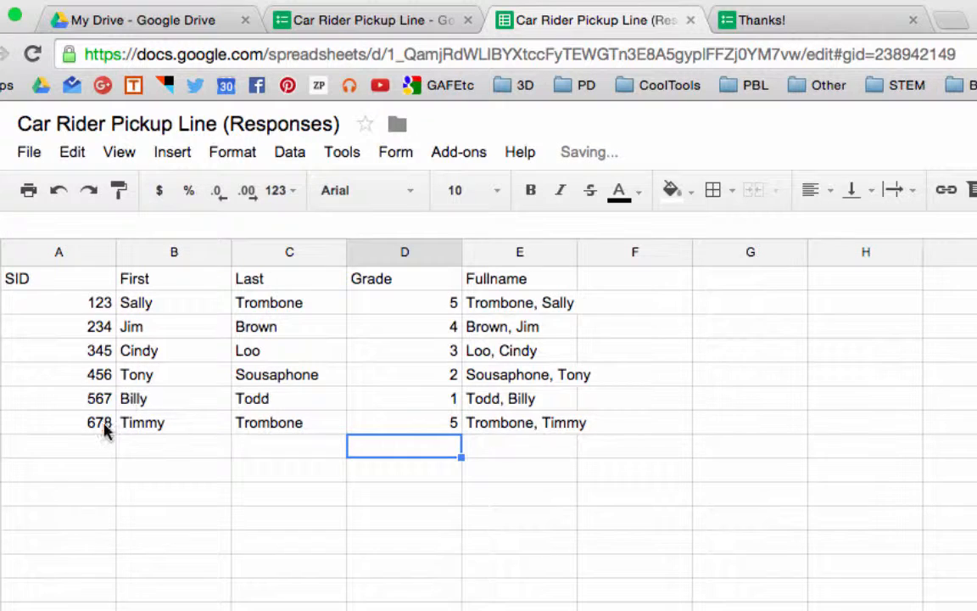
Submit another live form response using the student ID from Datasheet row 7 and check the filtered list on the 5th Grade sheet.
left_click(395, 25)
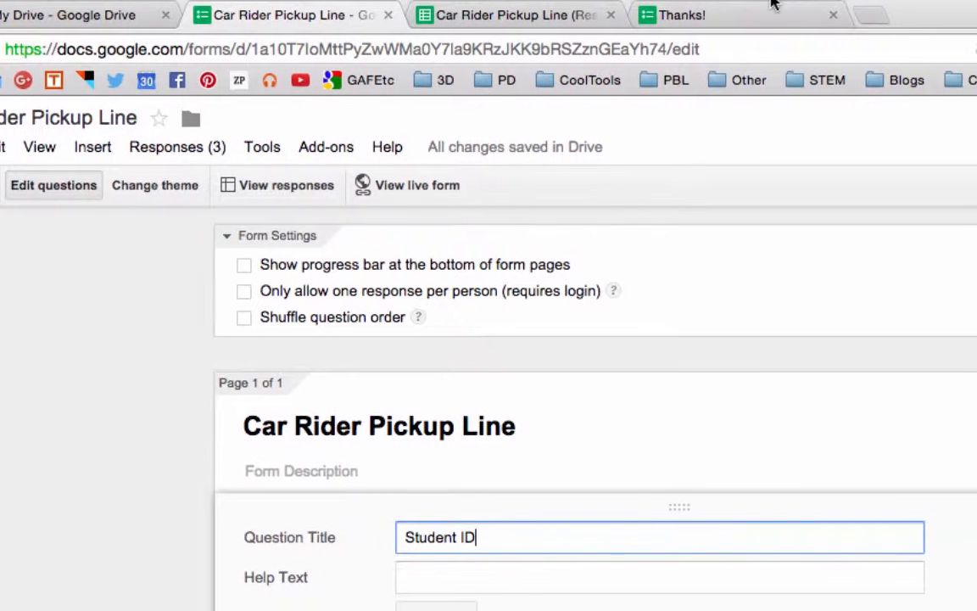
left_click(824, 20)
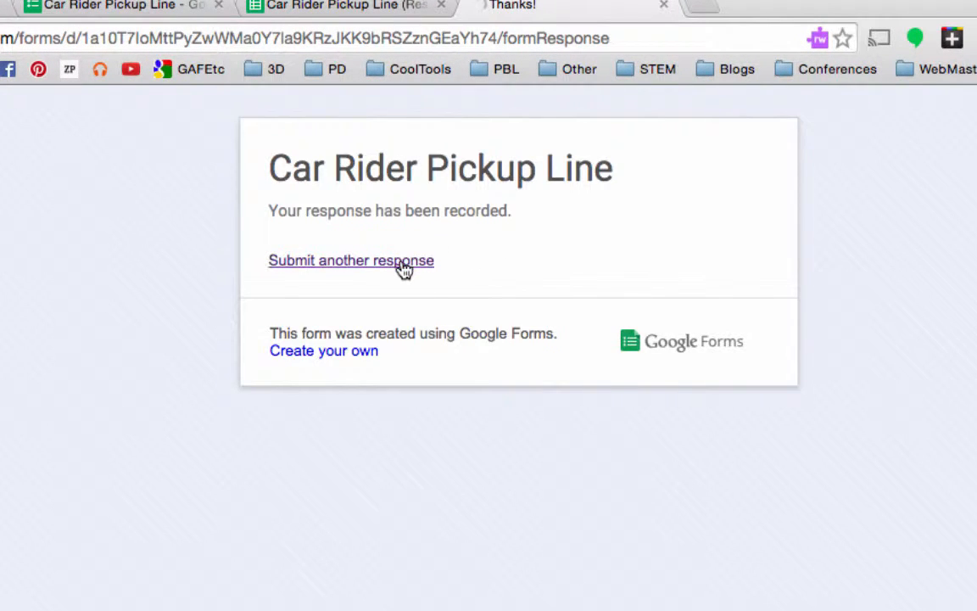
left_click(402, 262)
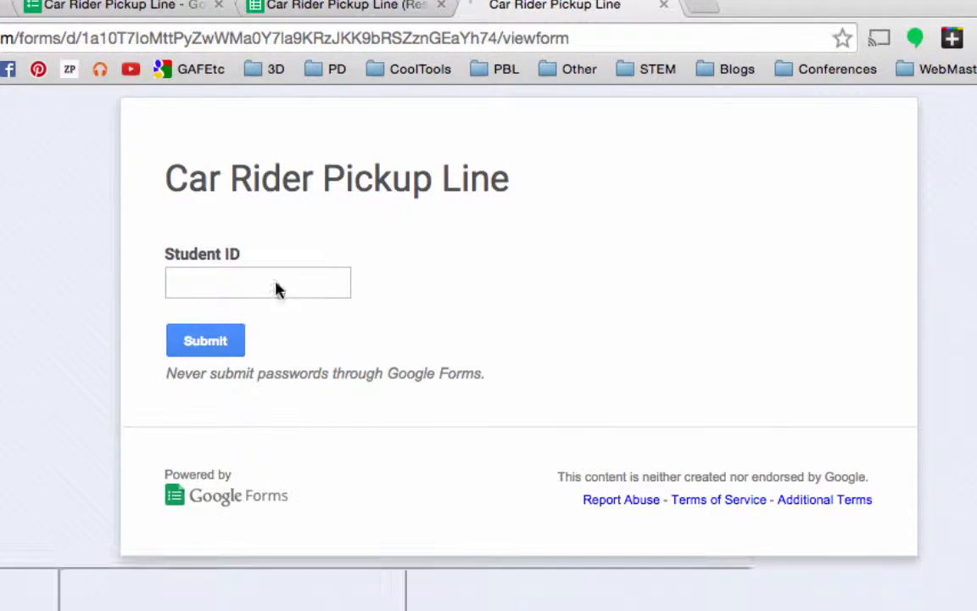
left_click(233, 285)
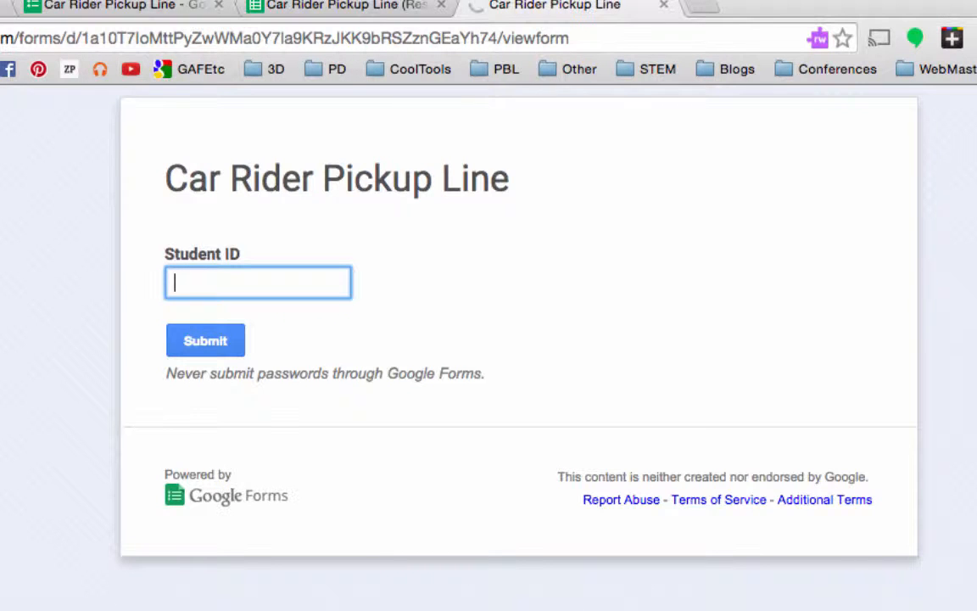
type("678")
left_click(204, 351)
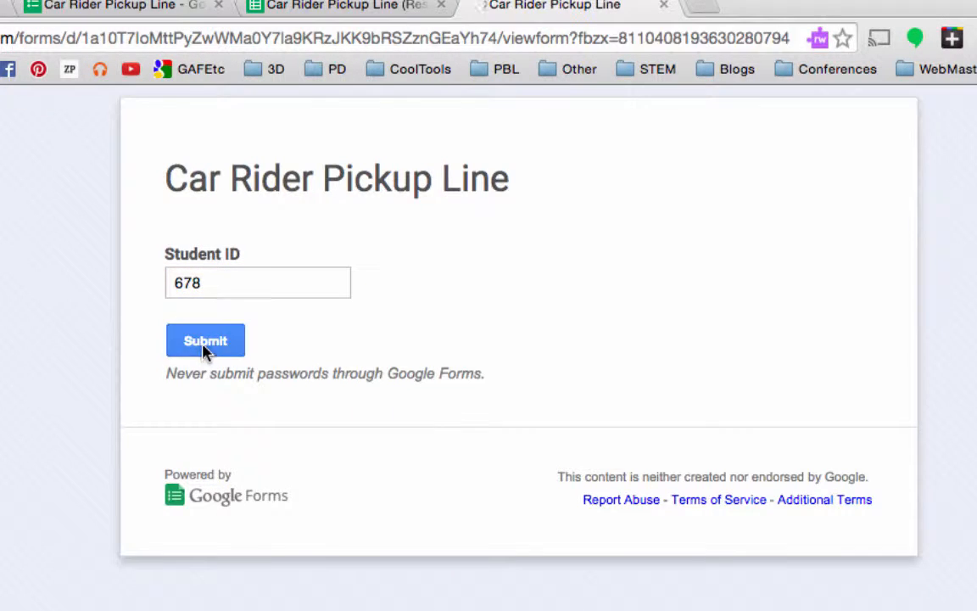
left_click(323, 10)
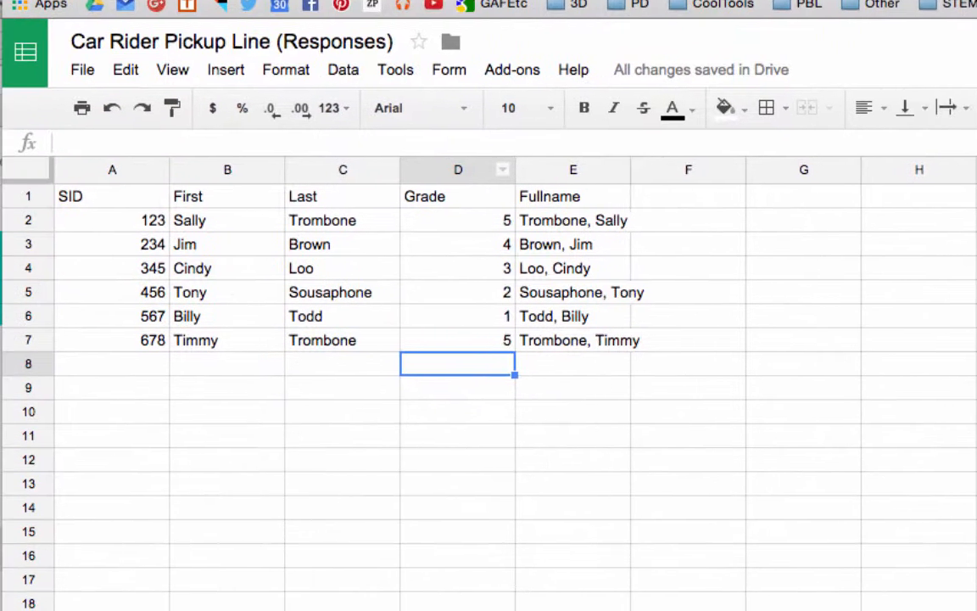
key("alt+Down")
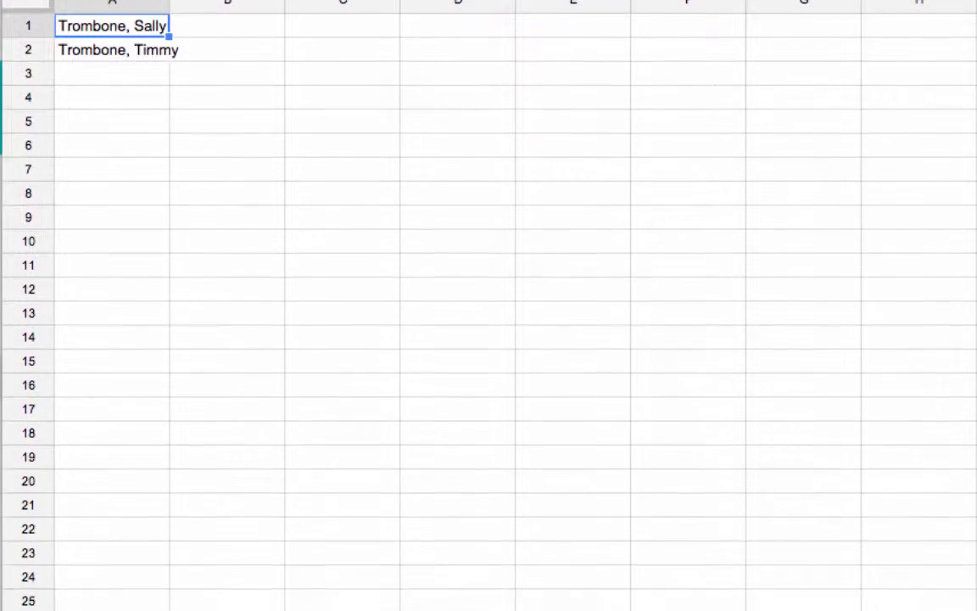
Duplicate the 5th Grade sheet and rename the copy 4th Grade.
left_click(383, 582)
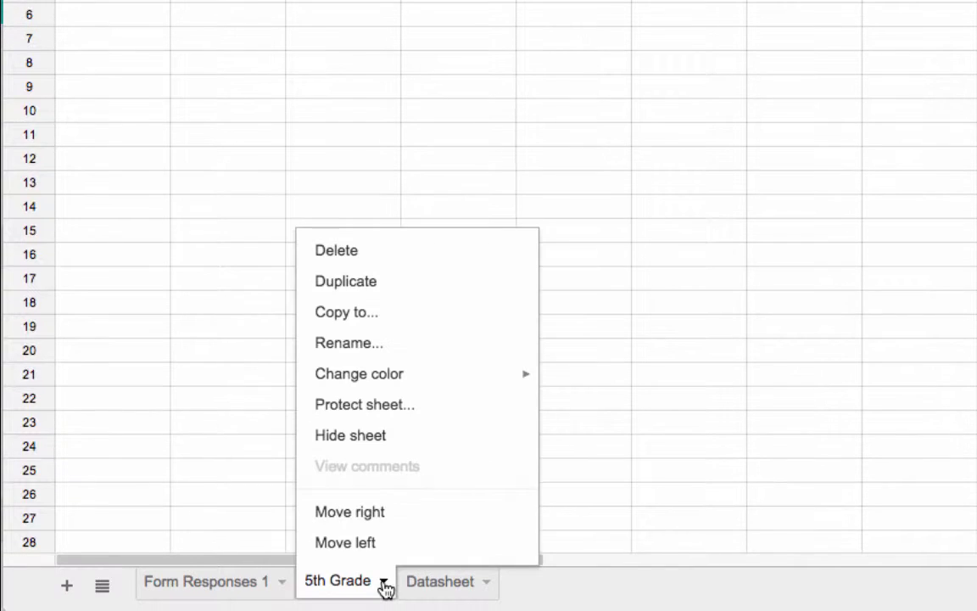
left_click(396, 290)
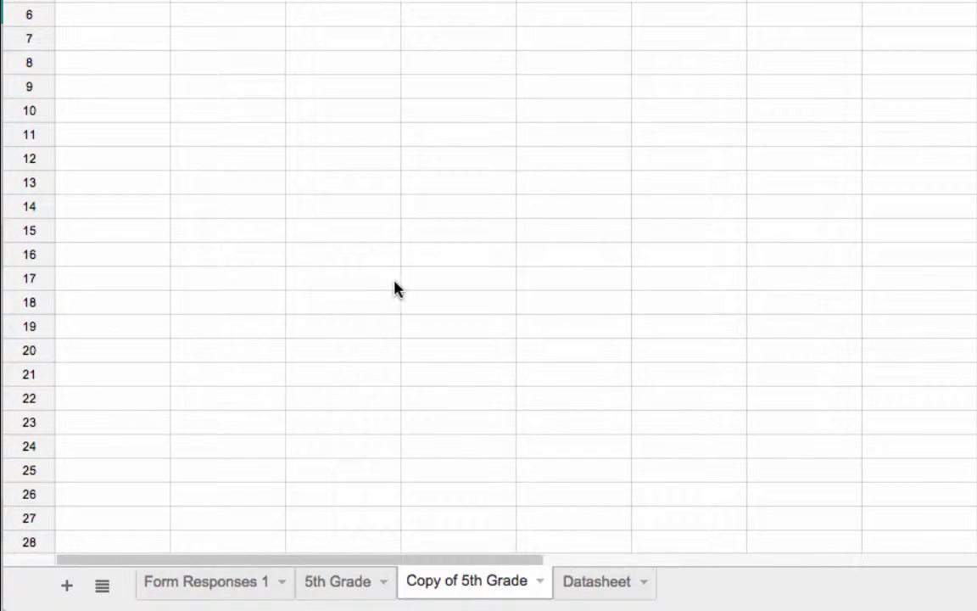
left_click(541, 582)
left_click(500, 344)
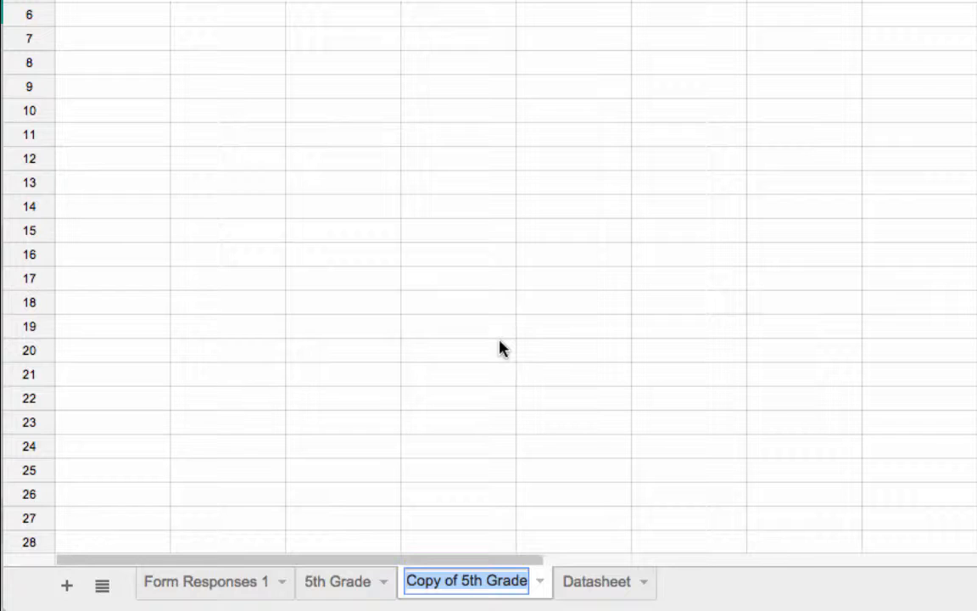
type("4th G")
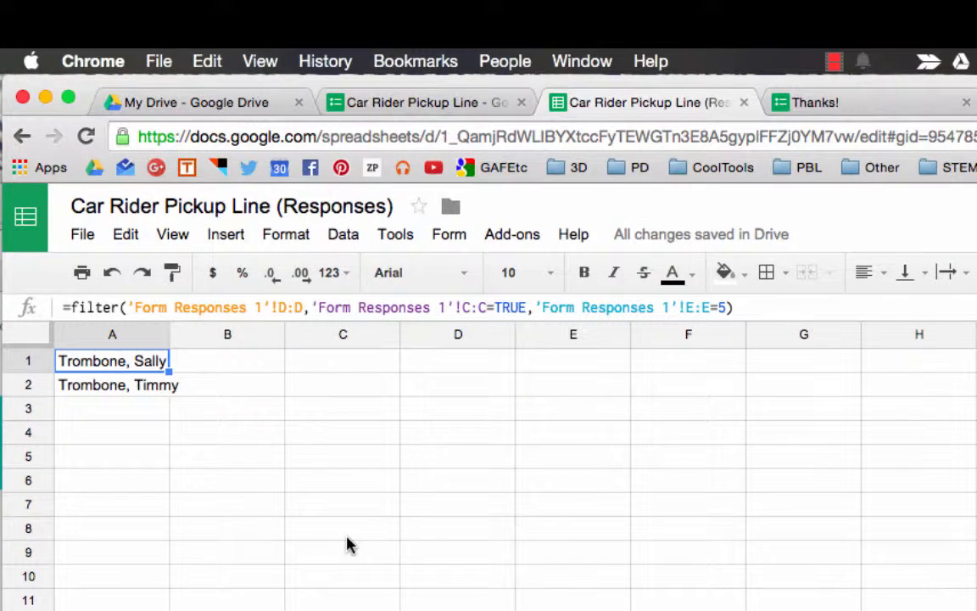
key("Return")
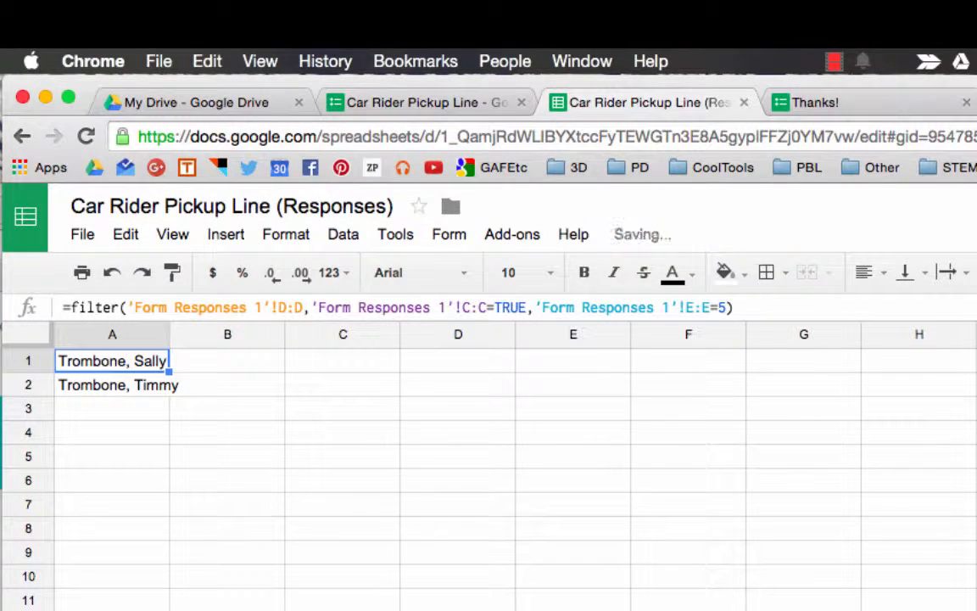
In cell A1 of the 4th Grade sheet, change the filter formula's grade condition to 4 and close the Copy Down Formulas sidebar.
left_click(726, 307)
key("BackSpace")
type("4")
key("Return")
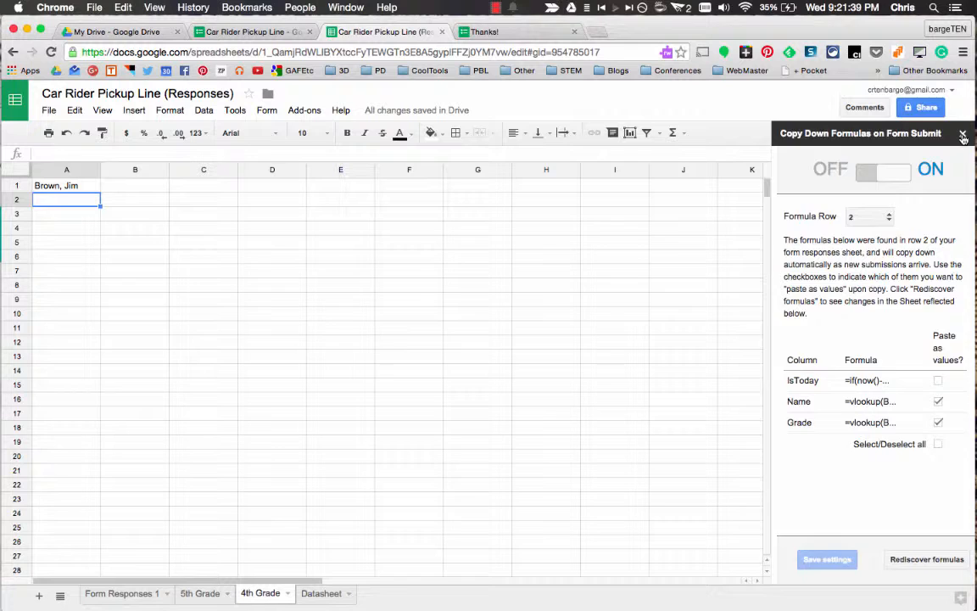
left_click(965, 134)
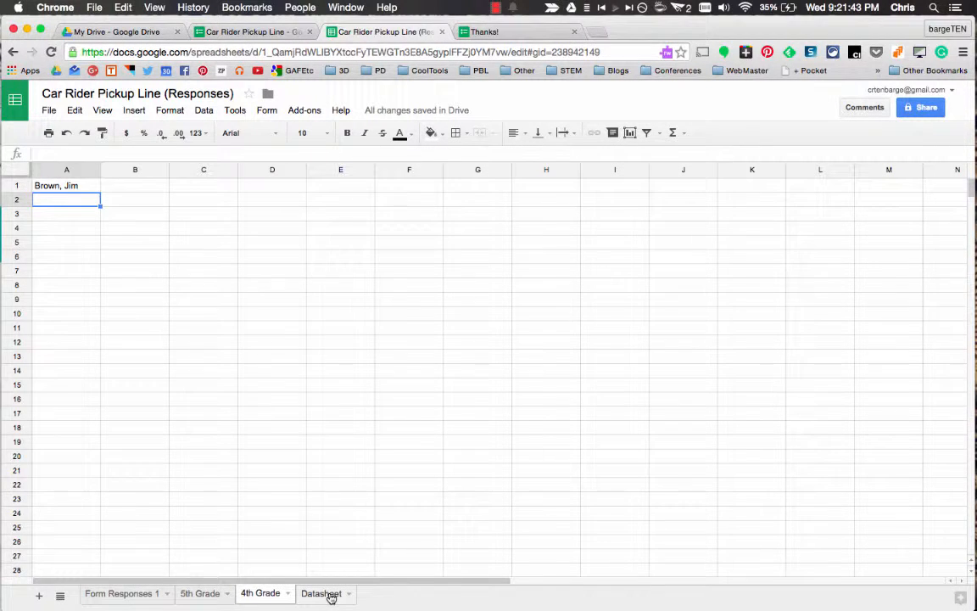
Hide columns A through E on the Datasheet sheet.
left_click(331, 597)
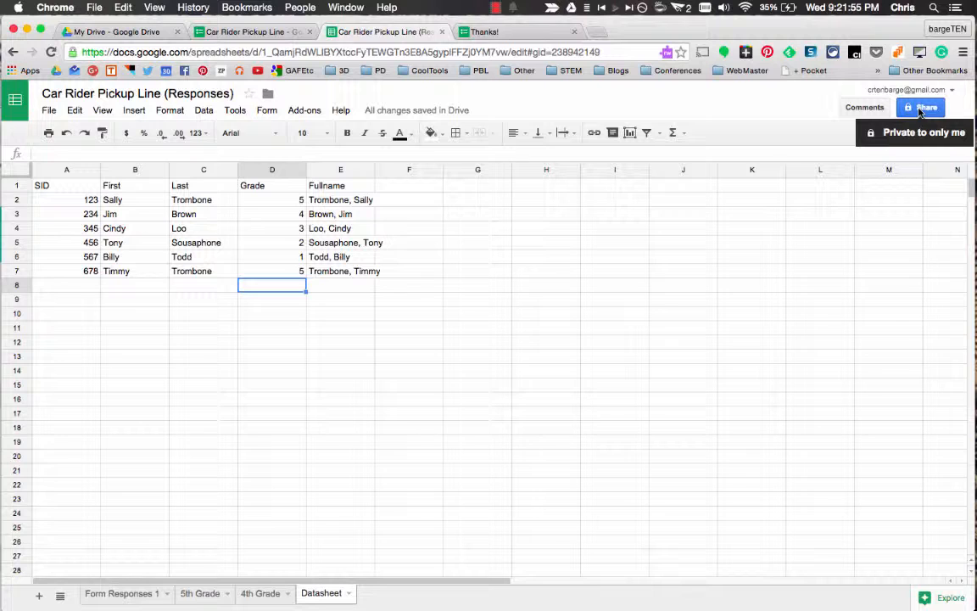
left_click(335, 171)
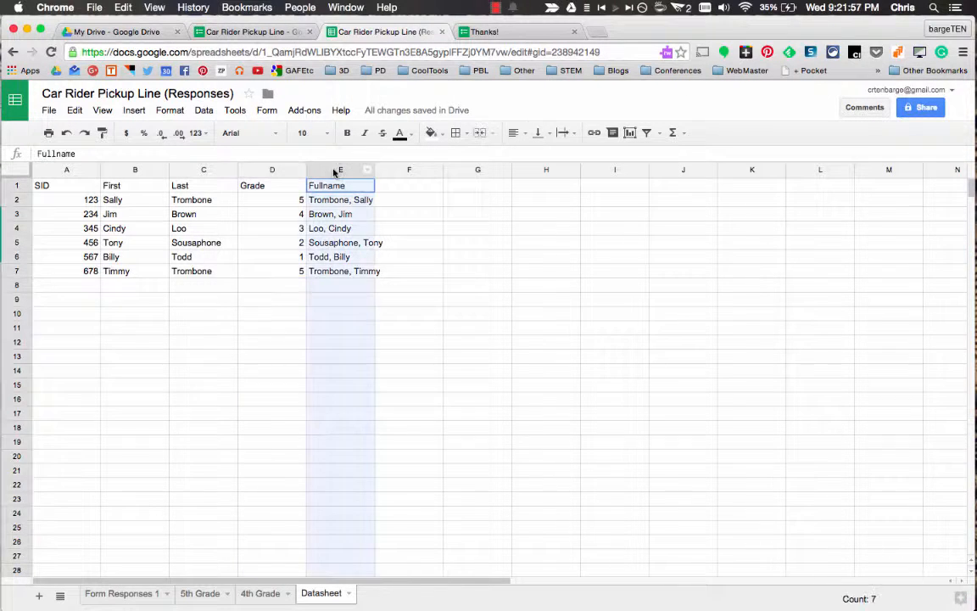
left_click_drag(336, 171, 66, 170)
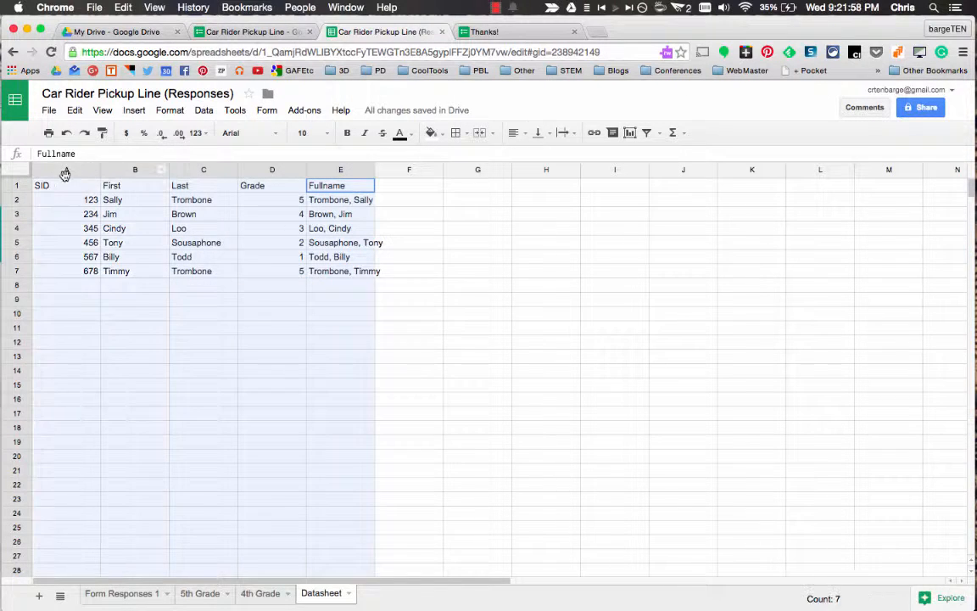
right_click(202, 173)
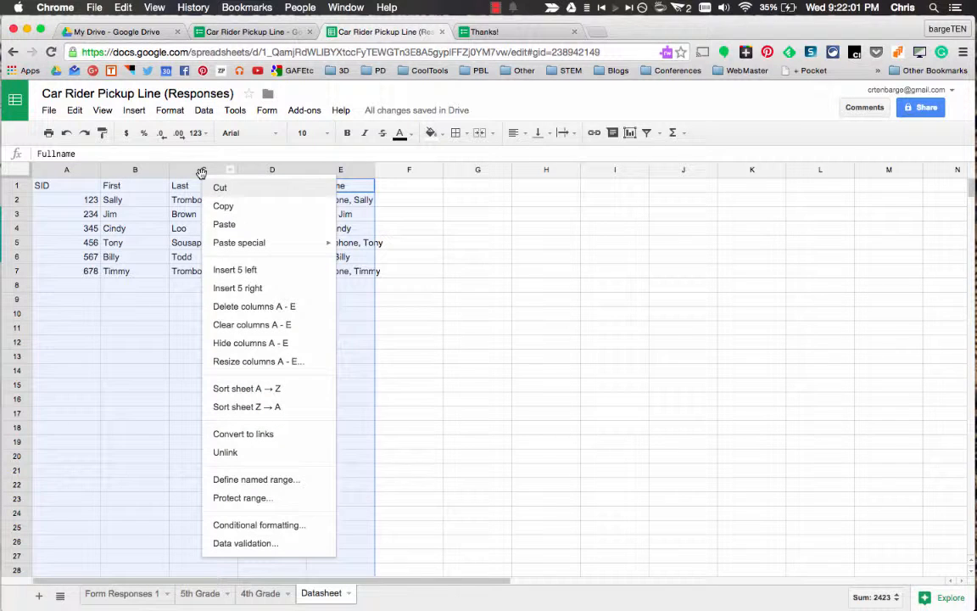
left_click(264, 344)
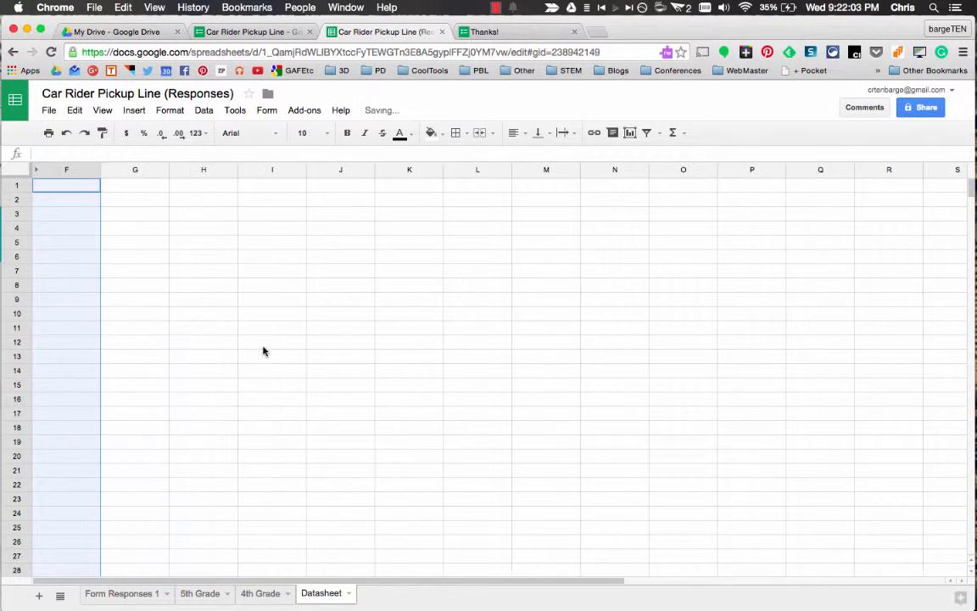
Hide columns A through F on the Form Responses 1 sheet and move that sheet to the end, after Datasheet.
left_click(122, 593)
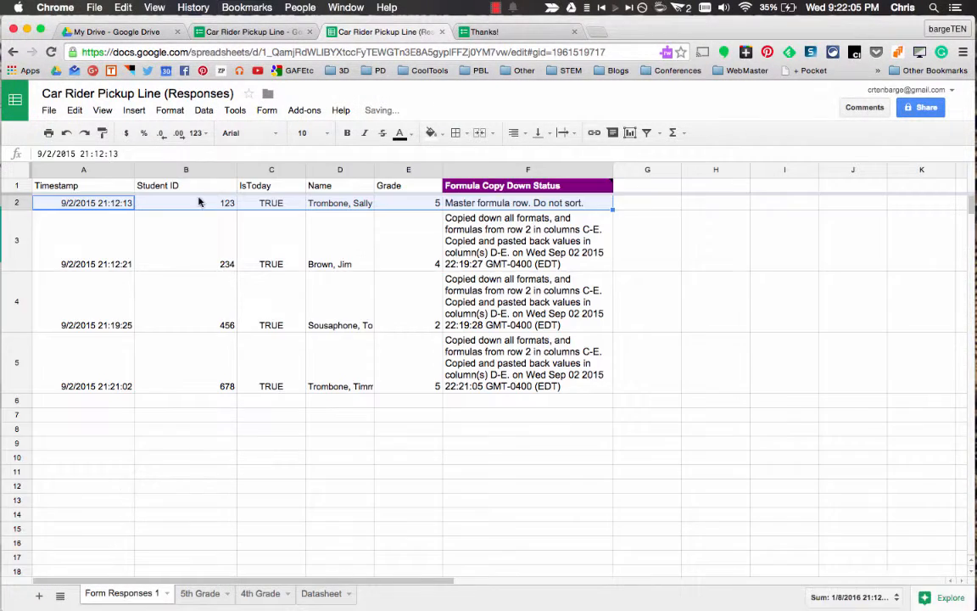
left_click_drag(505, 171, 56, 163)
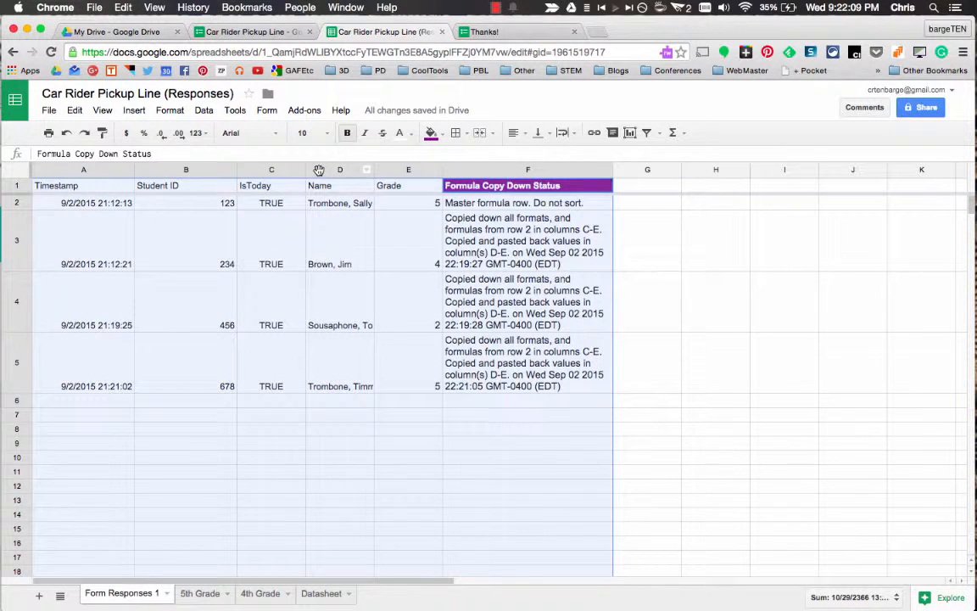
right_click(321, 173)
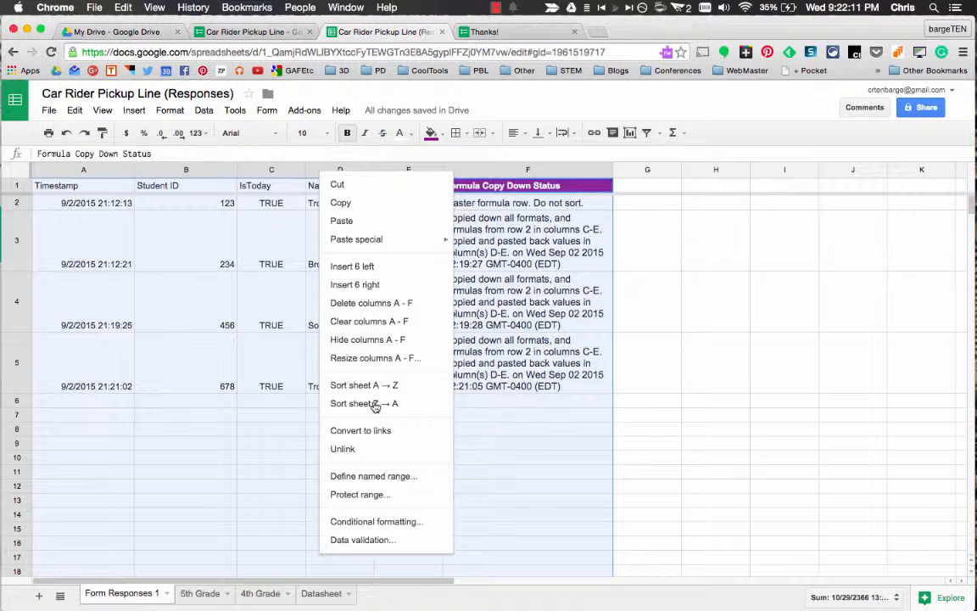
left_click(369, 339)
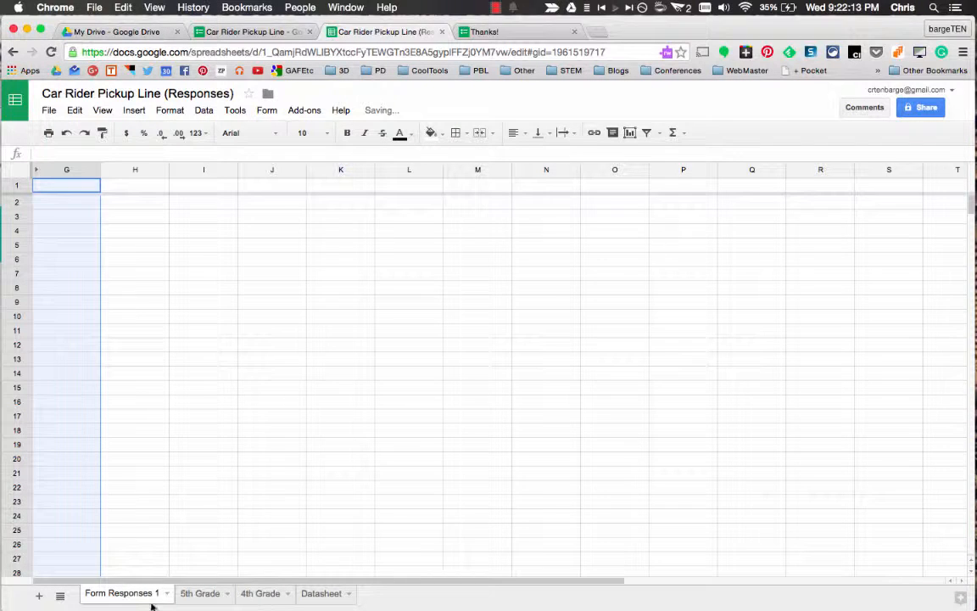
left_click_drag(127, 593, 311, 604)
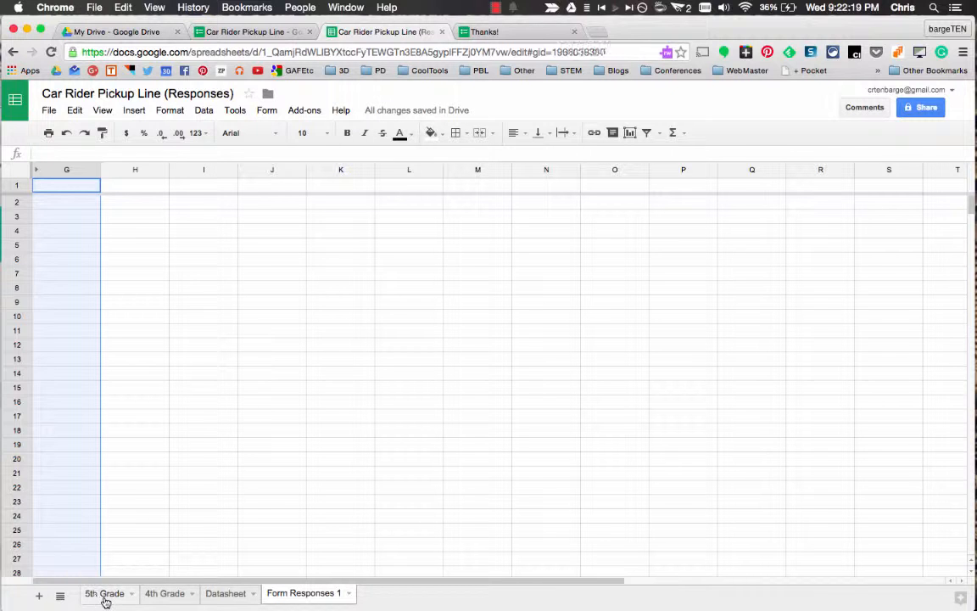
Display the 5th Grade sheet, then set the spreadsheet's sharing permission for invited people to Can view and finish sharing.
left_click(97, 596)
left_click(925, 115)
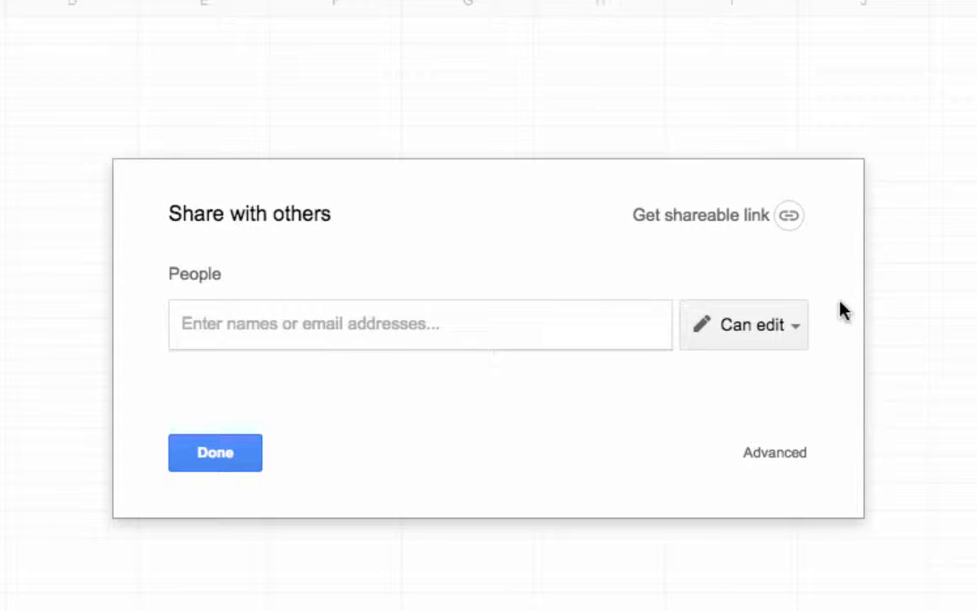
left_click(795, 325)
left_click(728, 447)
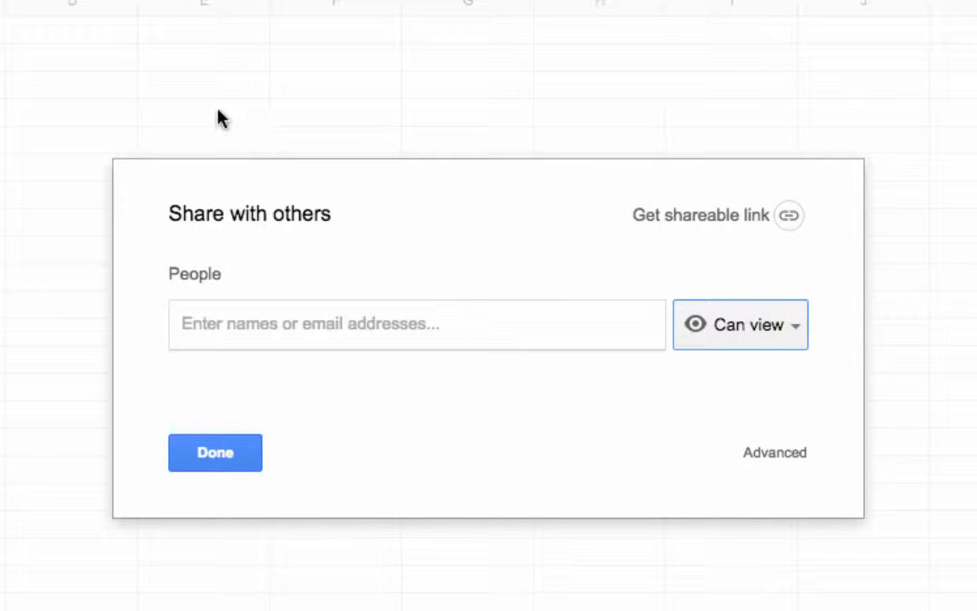
left_click(224, 452)
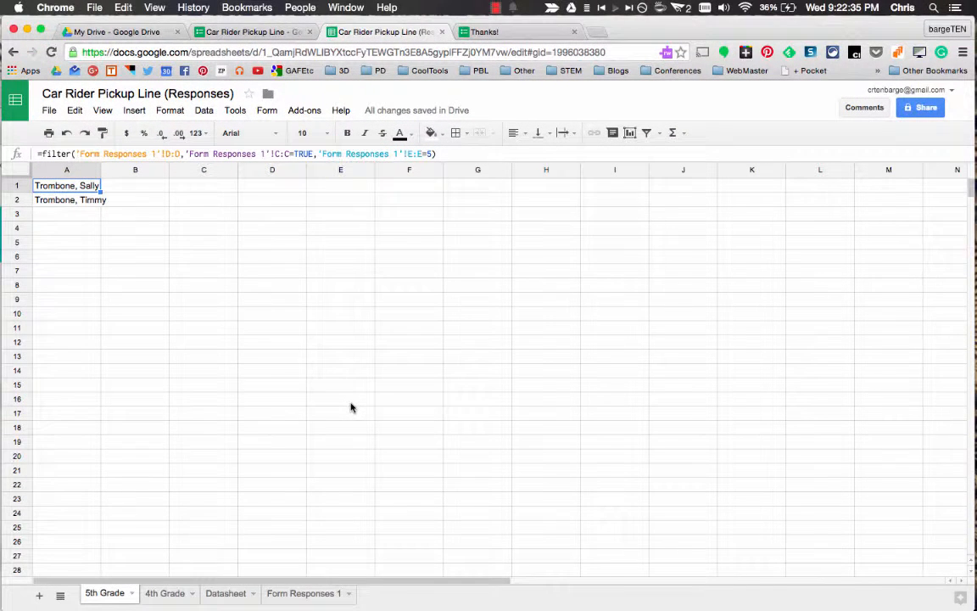